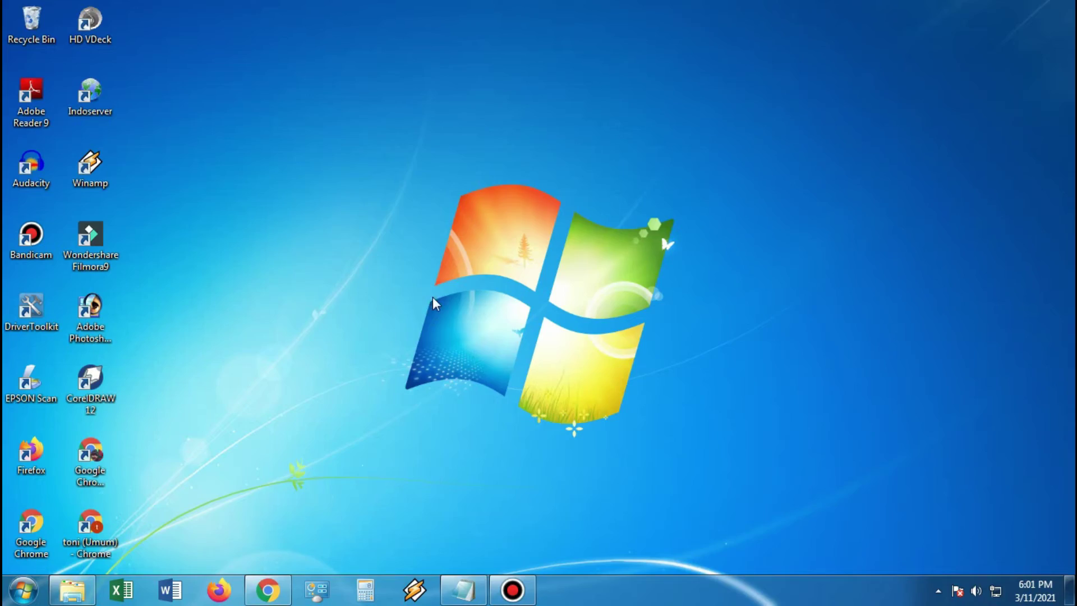
Step: Search the web for "google form" in Chrome and open the Google Forms: Sign-in result
right_click(432, 297)
left_click(452, 340)
left_click(98, 532)
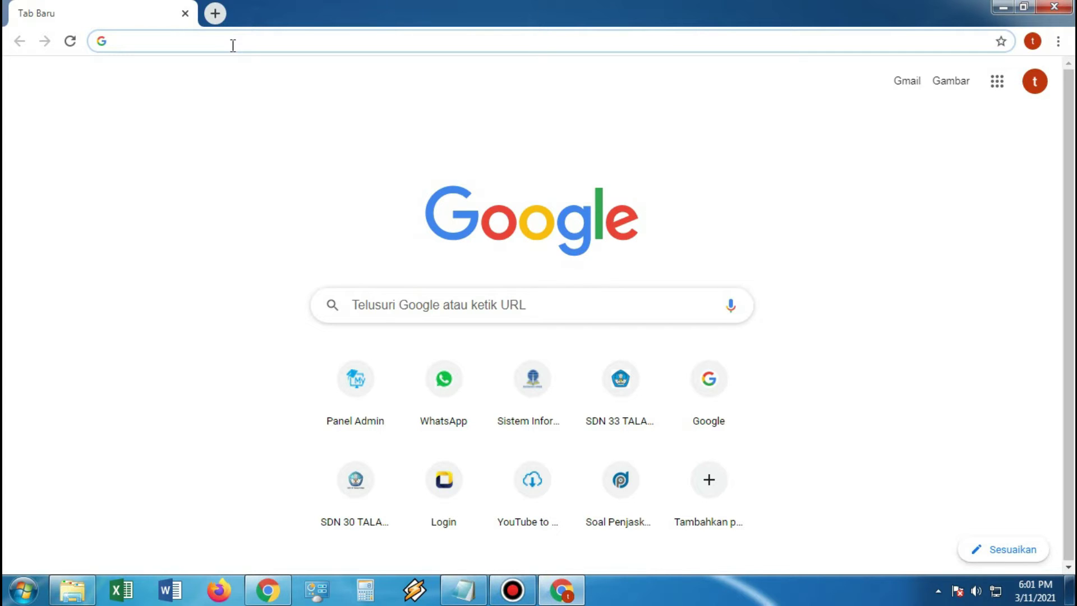
type("google form")
key("Return")
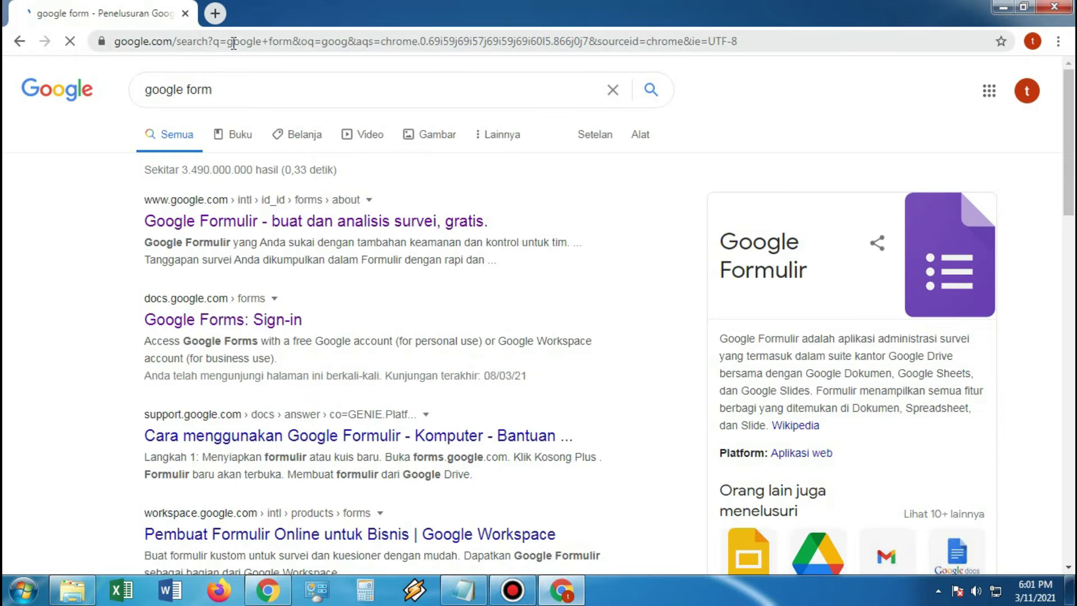
left_click(273, 322)
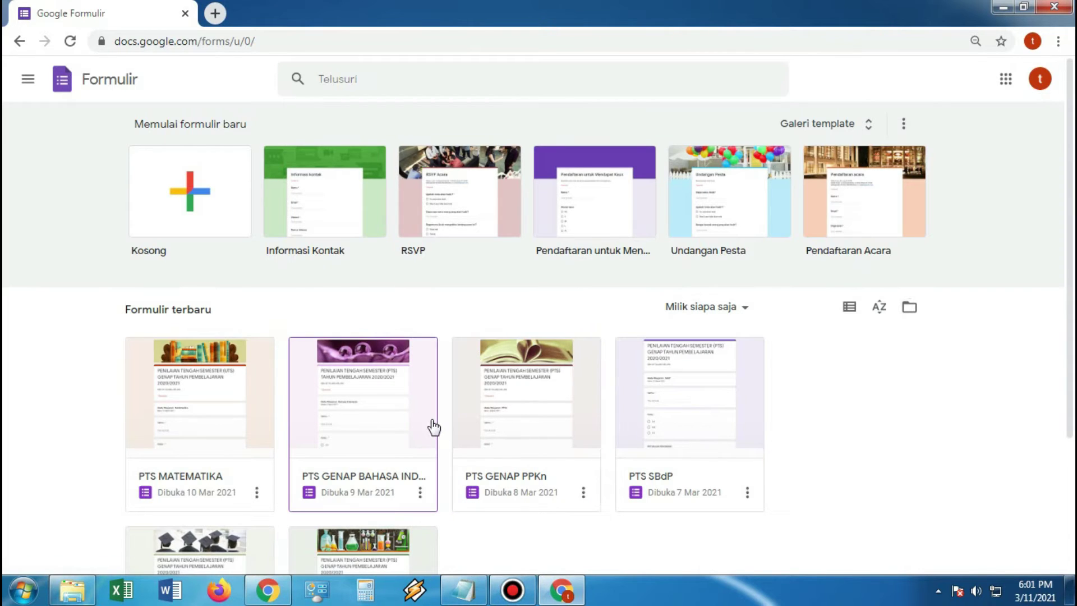
Step: Open the recent form "PTS GENAP PPKn" and display its responses
scroll(432, 425, "down", 2)
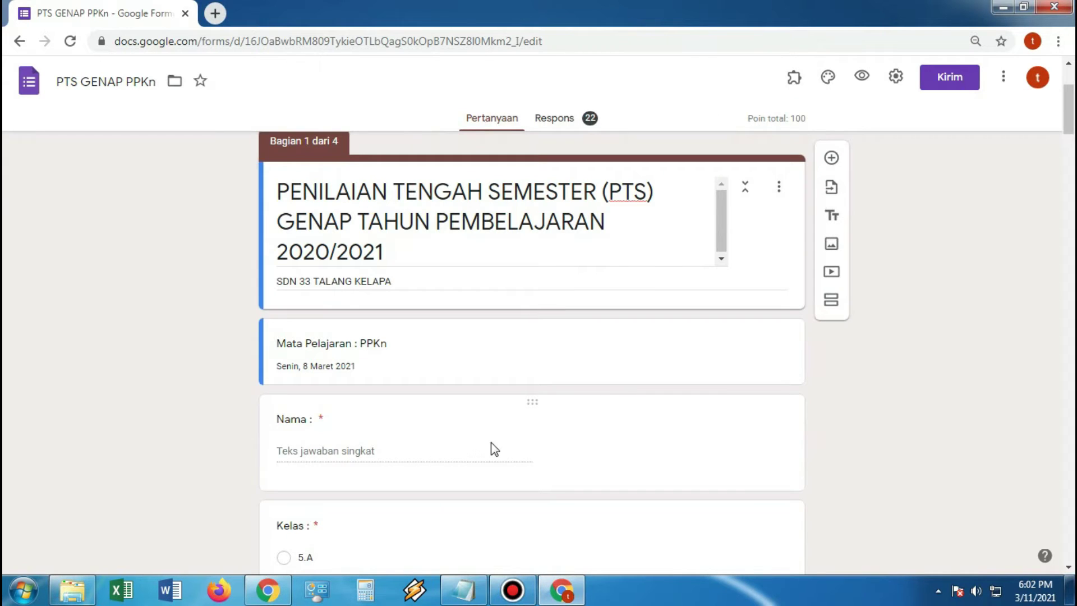
scroll(493, 449, "down", 2)
scroll(466, 398, "up", 3)
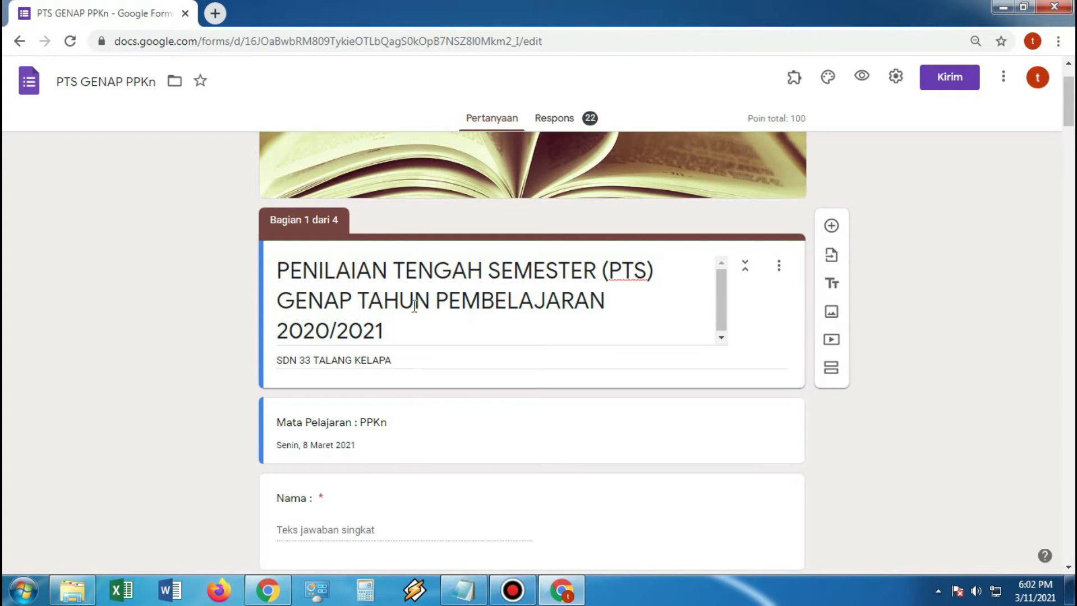
left_click(569, 119)
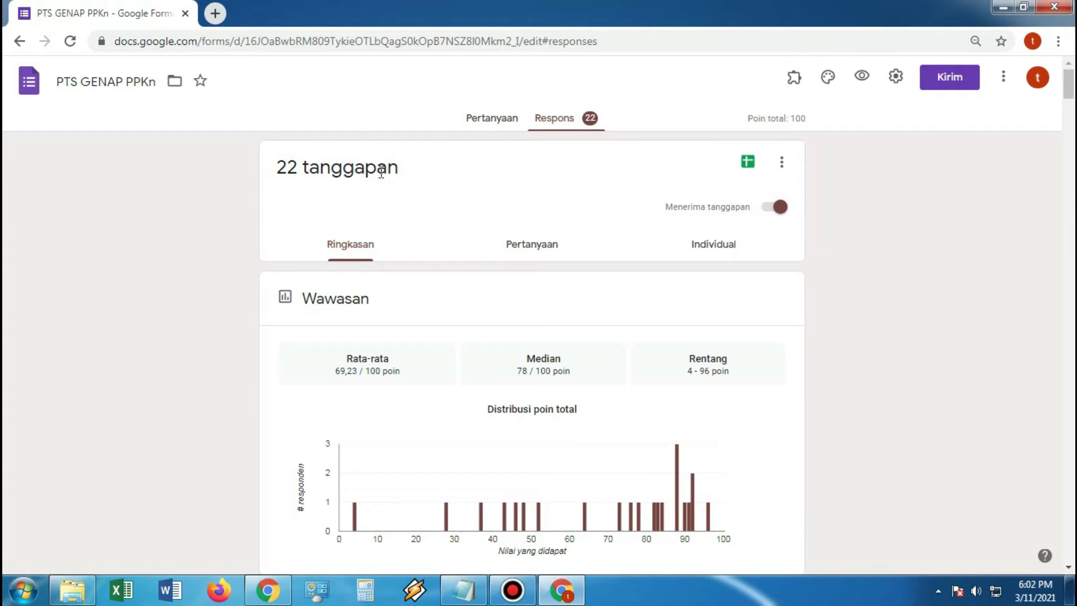
Step: Examine the score insights in the response summary, checking individual bars of the total points distribution chart
scroll(421, 311, "down", 1)
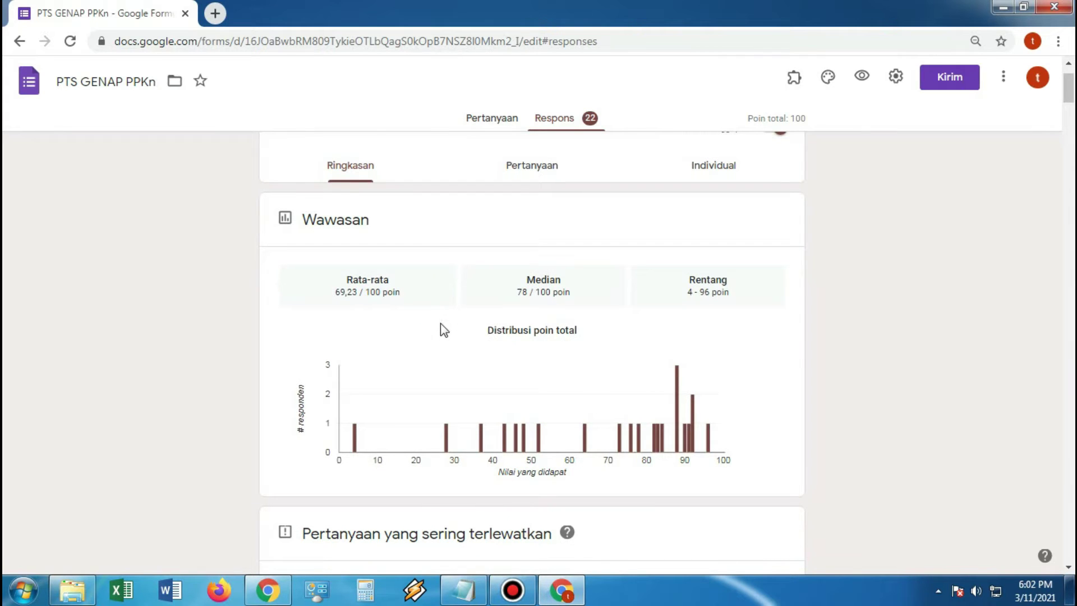
scroll(440, 324, "down", 1)
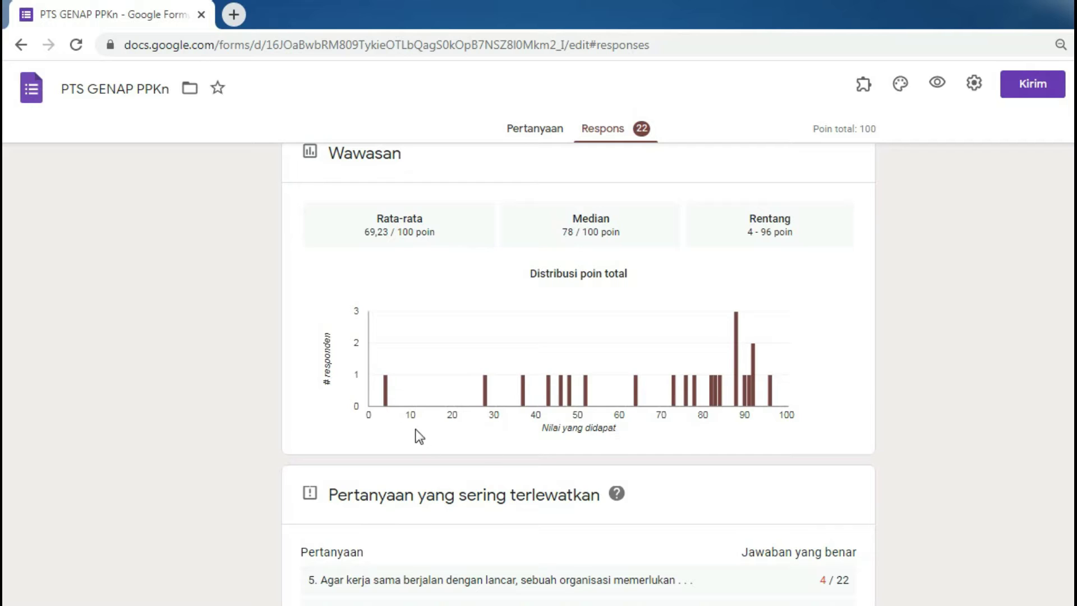
mouse_move(385, 397)
mouse_move(484, 400)
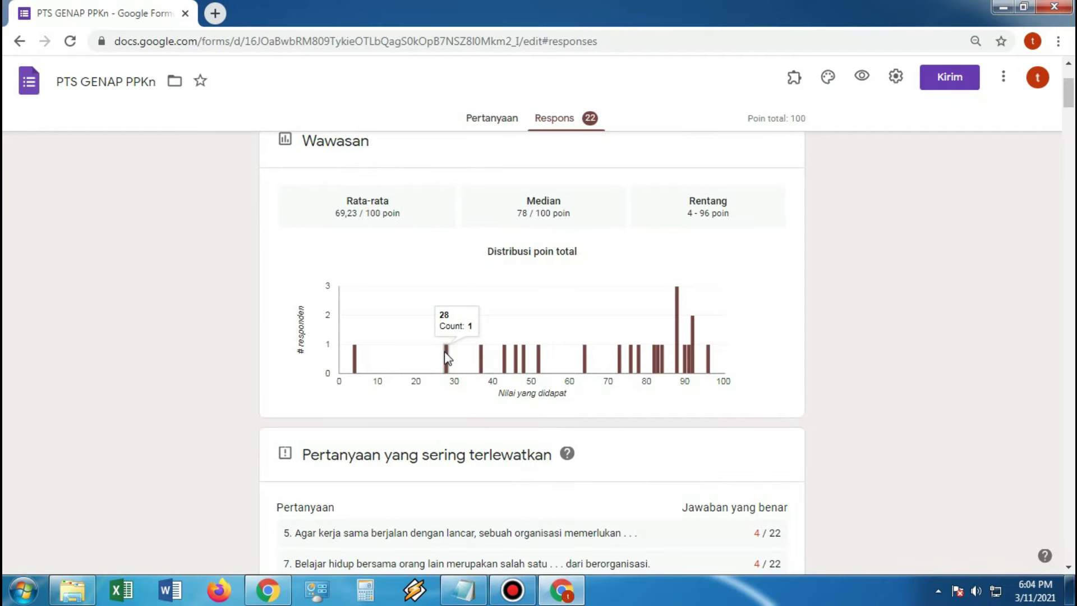
mouse_move(357, 362)
mouse_move(482, 369)
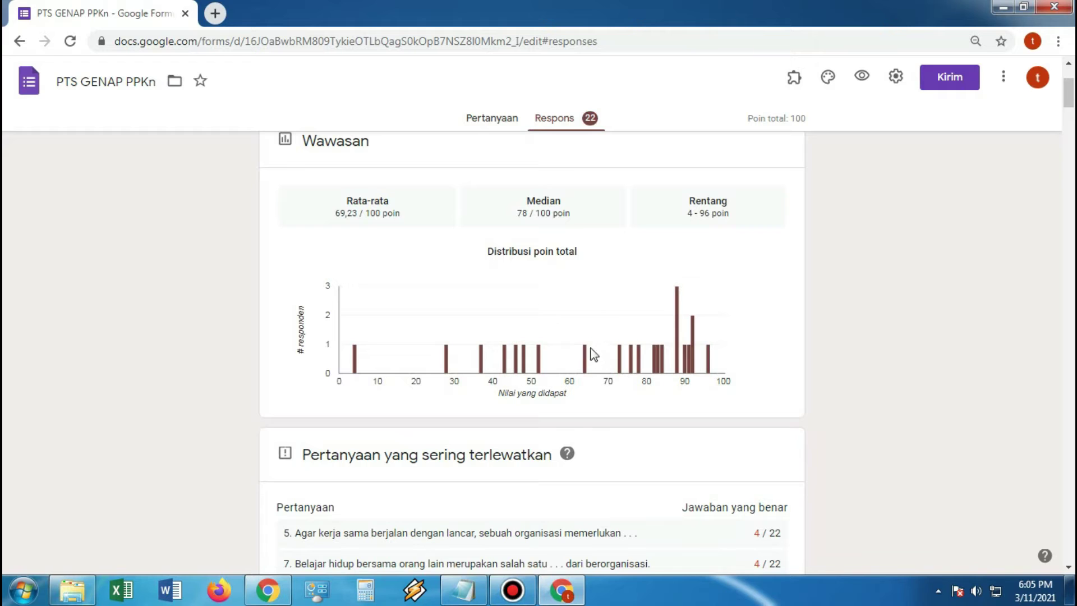
mouse_move(725, 362)
mouse_move(680, 338)
Step: Review the frequently missed questions in the response summary and their correct-answer figures
scroll(710, 362, "down", 3)
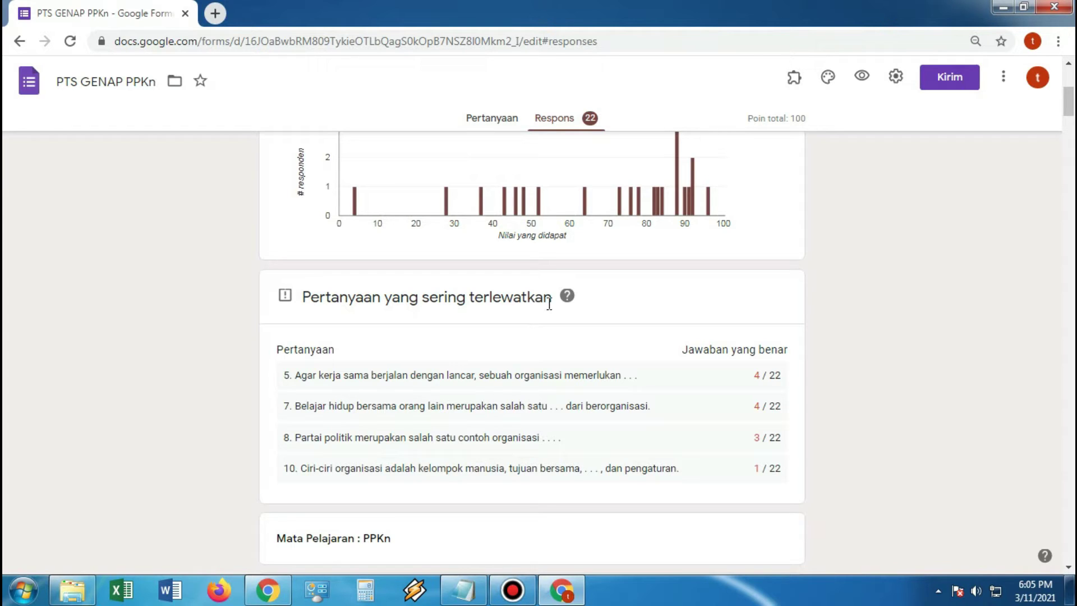
mouse_move(569, 300)
mouse_move(573, 306)
Step: Read through the full list of respondents under the Nama question in the response summary
scroll(776, 387, "down", 4)
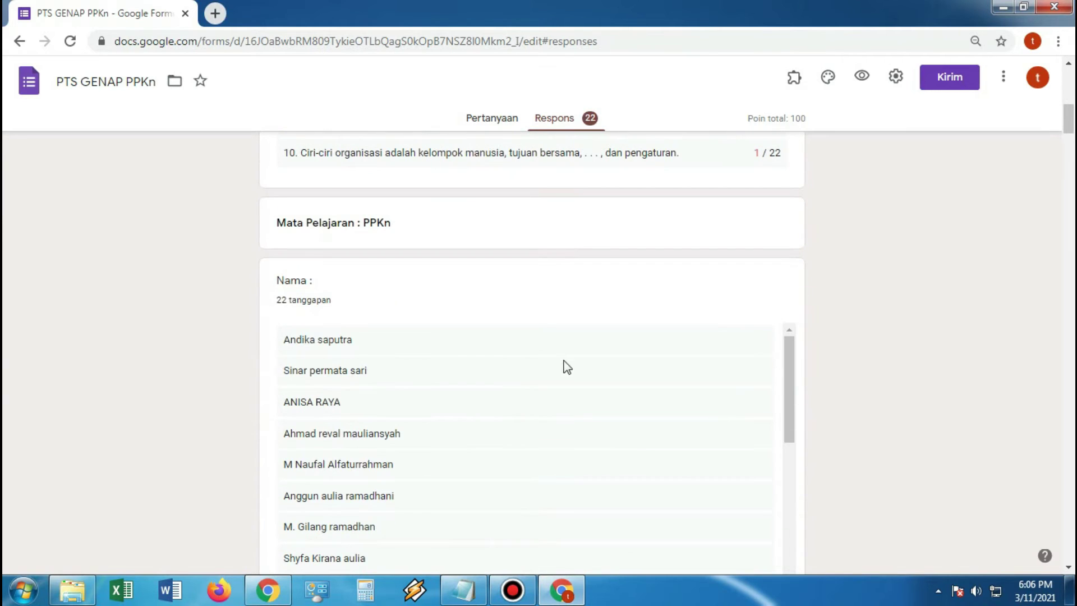
scroll(349, 374, "down", 1)
scroll(462, 368, "up", 2)
scroll(411, 387, "down", 1)
scroll(405, 441, "down", 3)
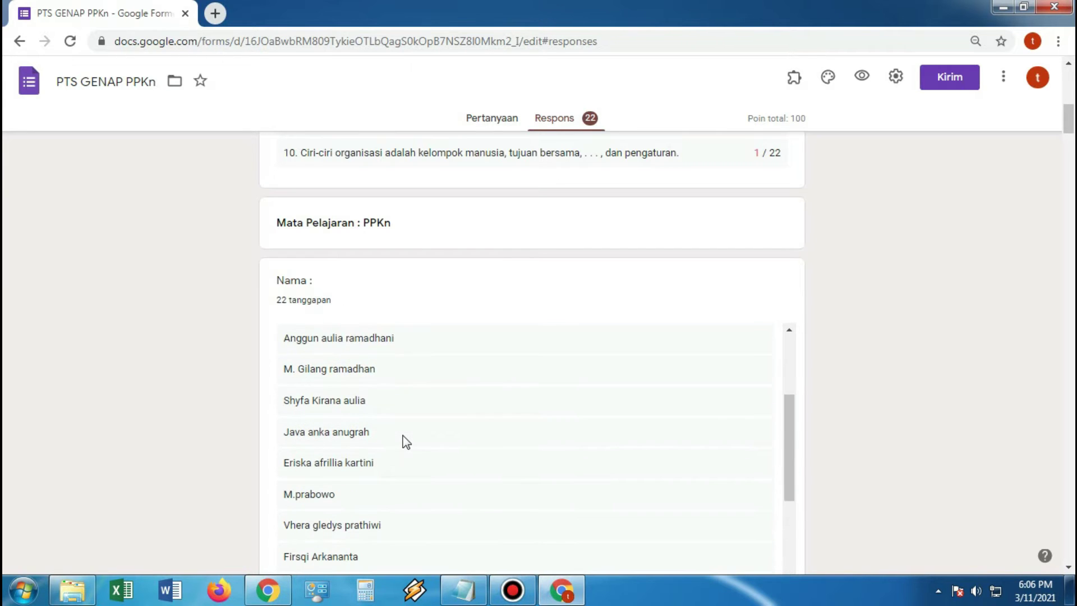
scroll(403, 443, "down", 1)
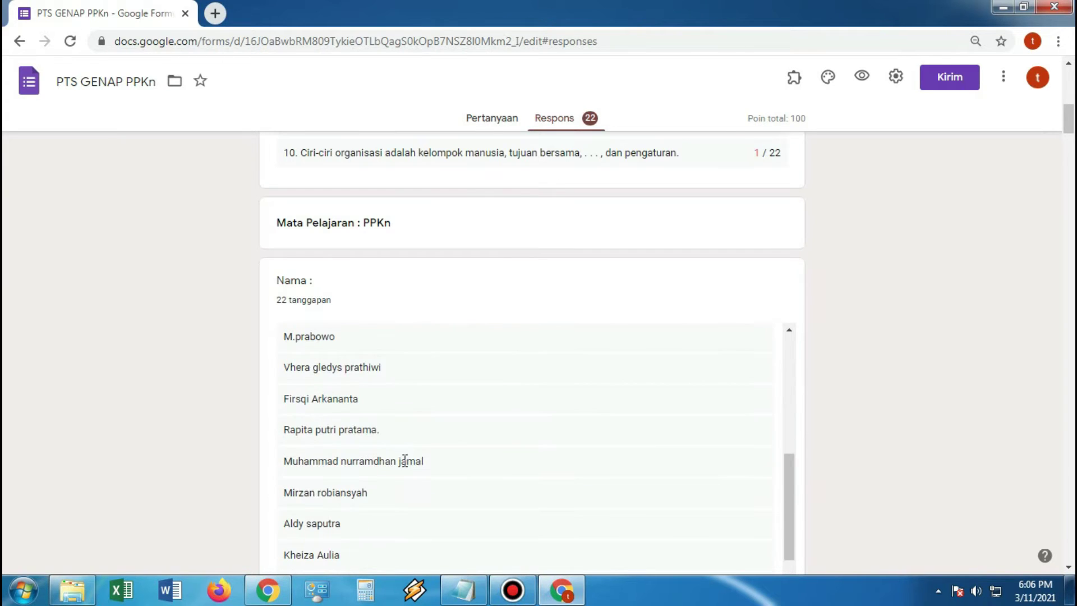
scroll(554, 493, "down", 3)
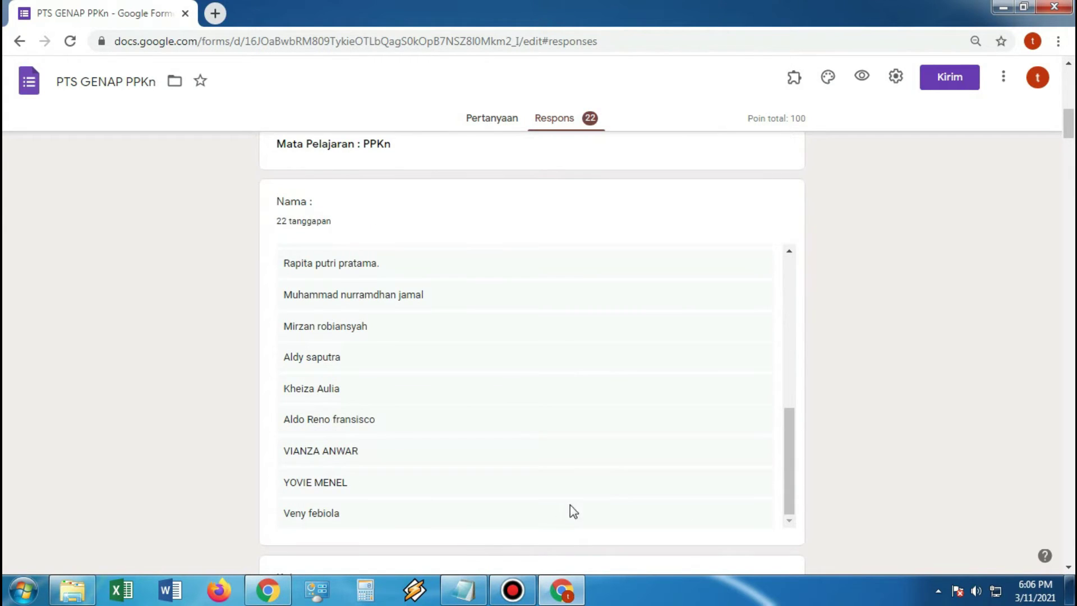
scroll(453, 478, "down", 3)
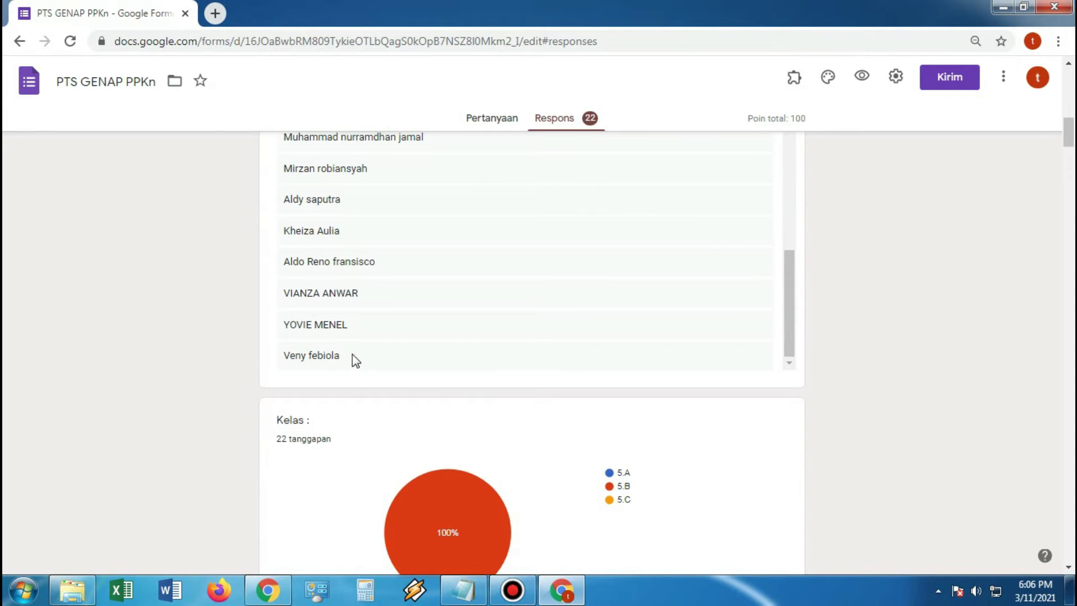
scroll(320, 347, "up", 3)
scroll(319, 344, "up", 5)
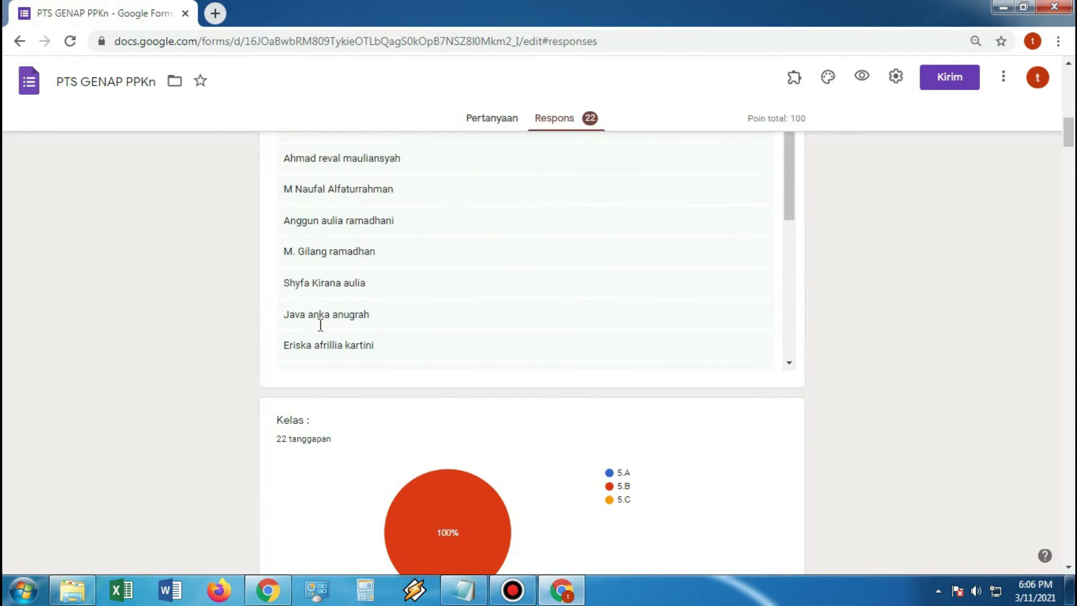
scroll(321, 225, "up", 2)
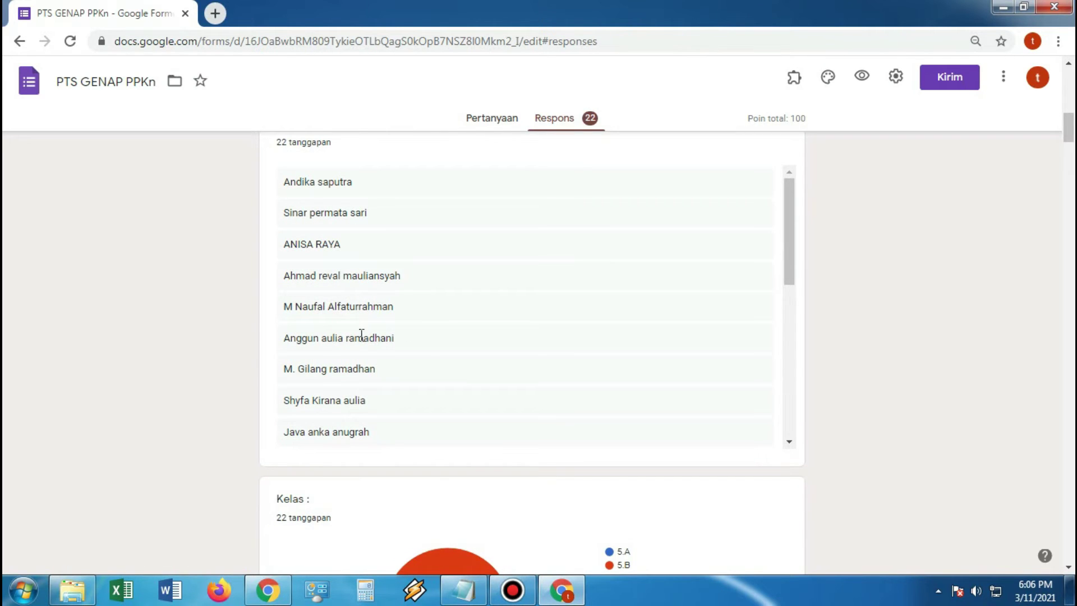
scroll(365, 376, "down", 10)
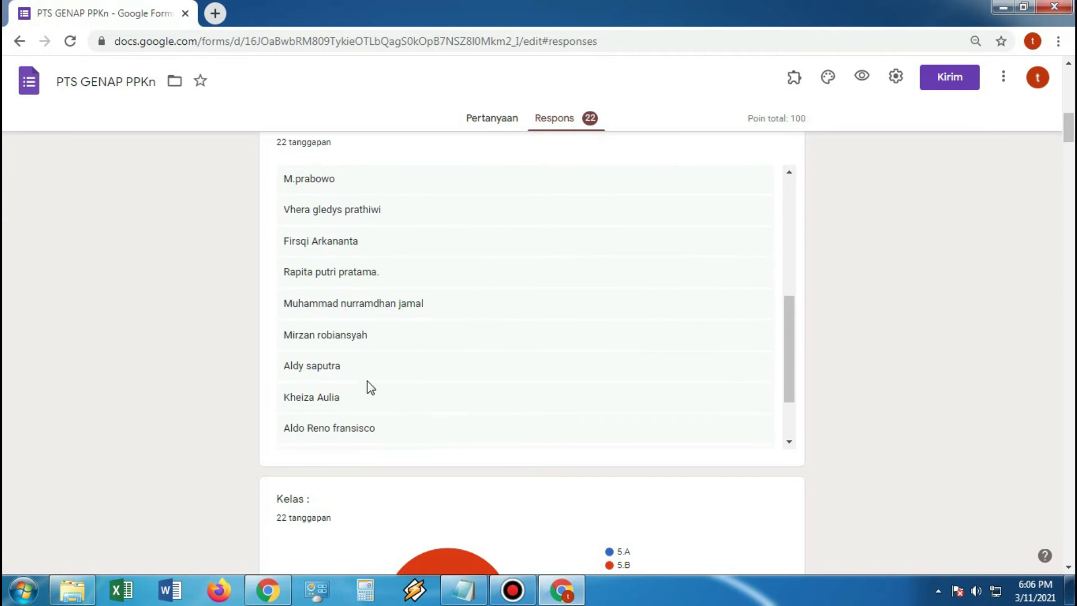
Step: Inspect the Kelas pie chart to see how the respondents are divided among the classes
mouse_move(398, 353)
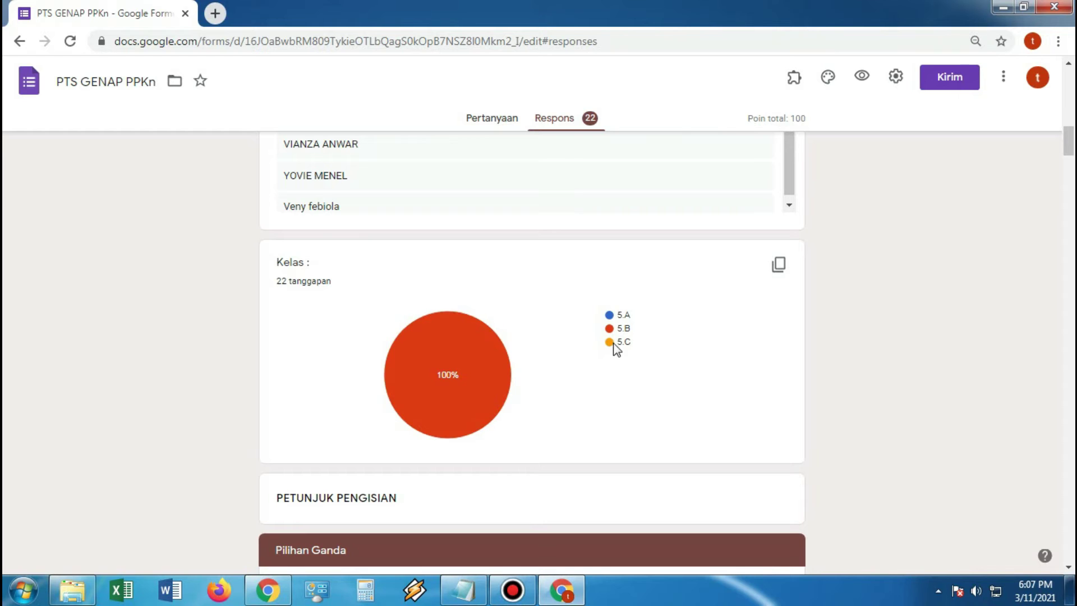
mouse_move(494, 339)
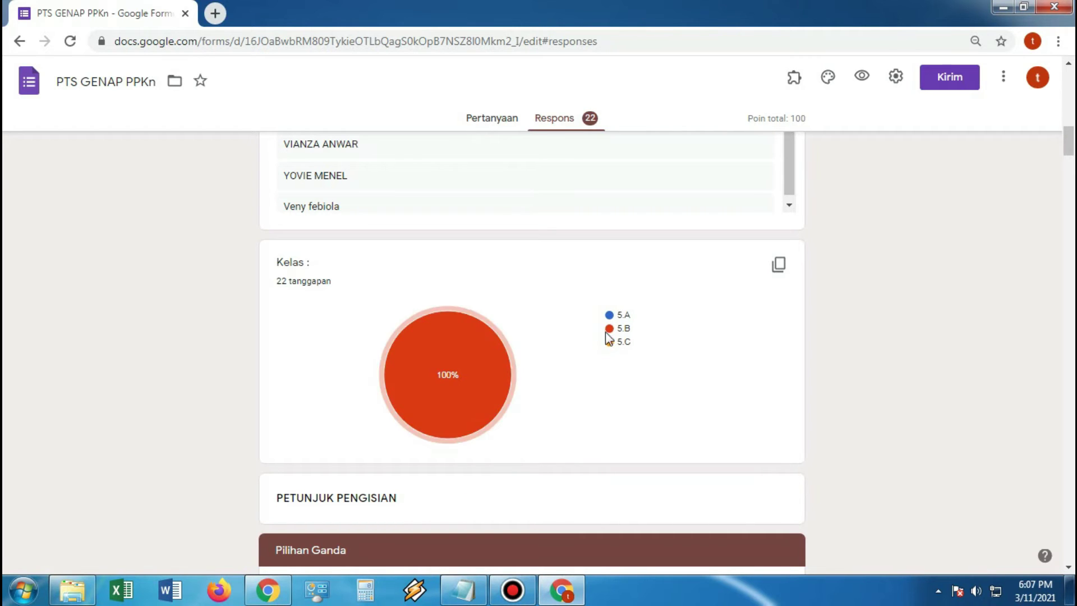
mouse_move(464, 356)
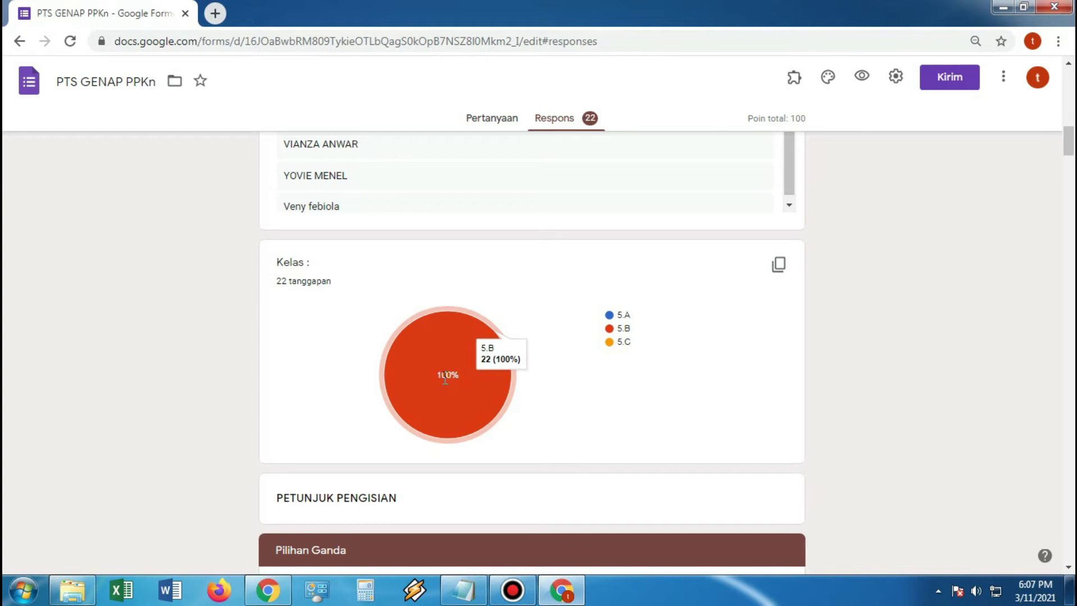
Step: Examine the answer chart for multiple-choice question 1, checking the bars for options b and c
scroll(445, 379, "down", 5)
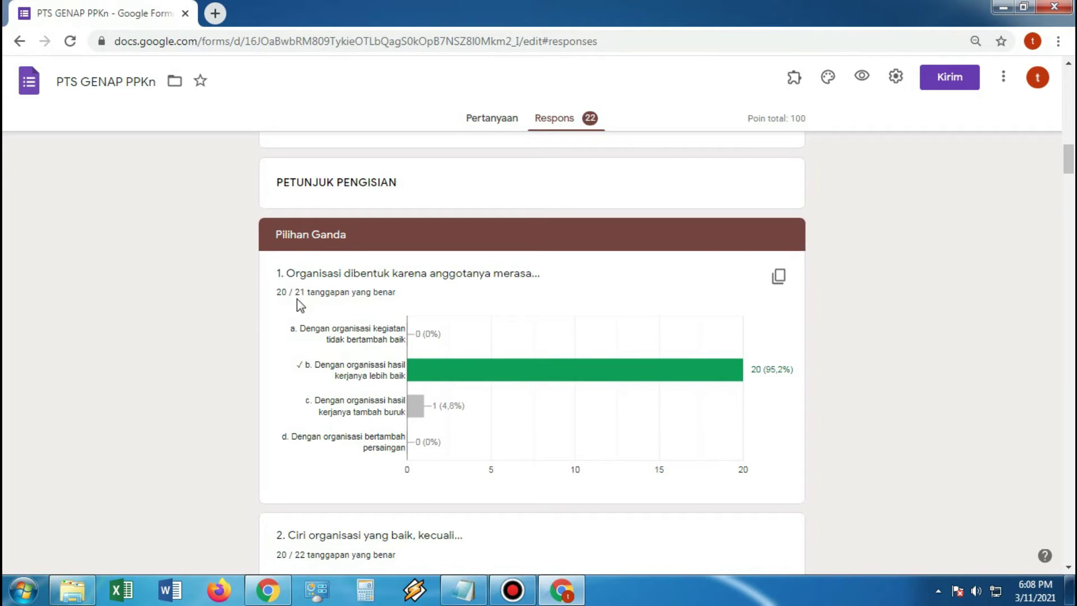
mouse_move(507, 380)
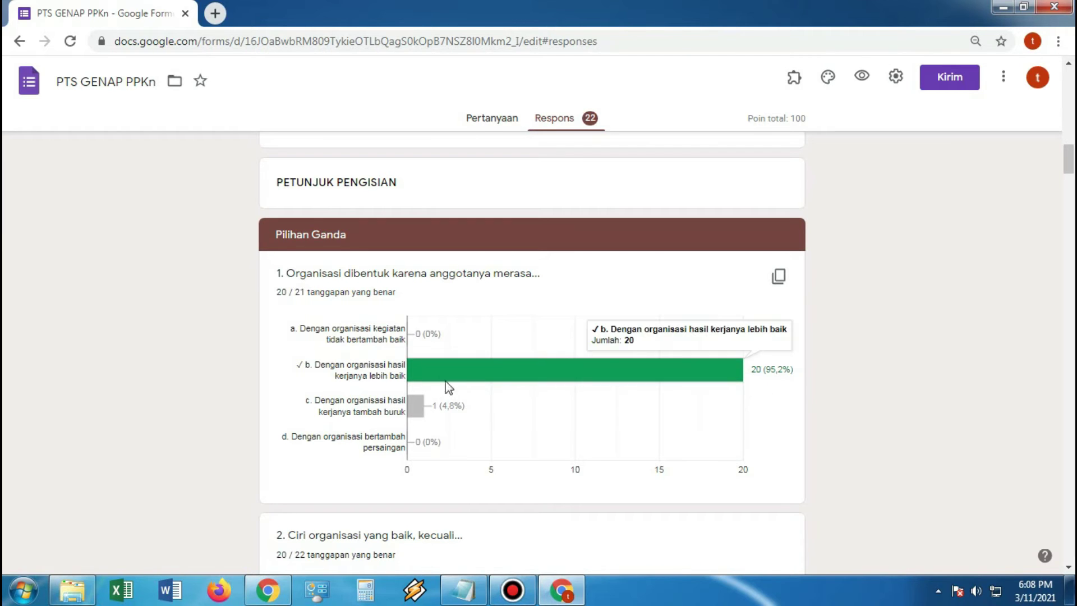
mouse_move(421, 415)
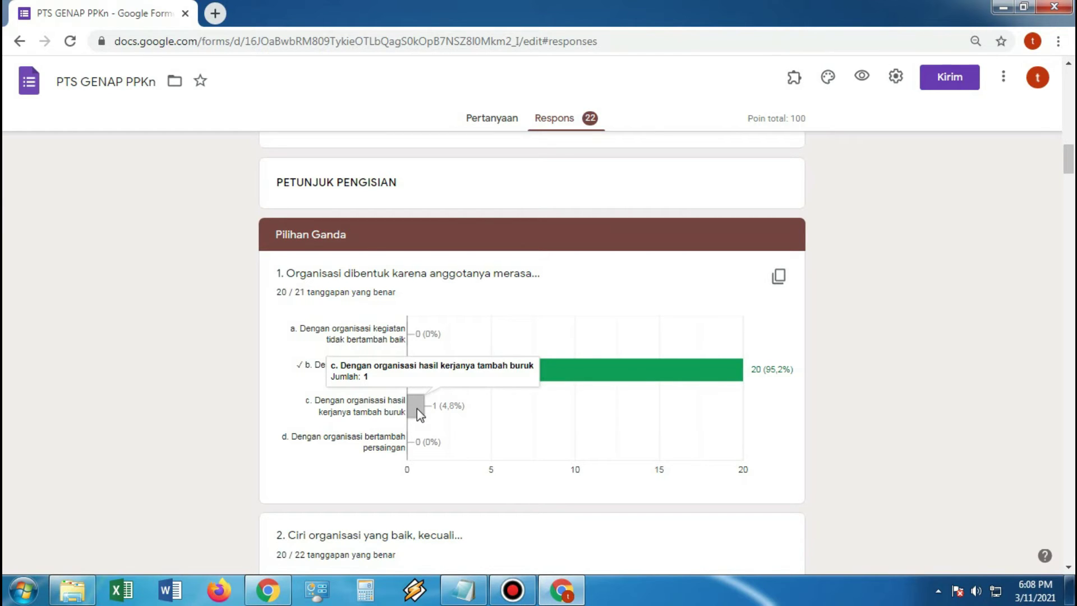
scroll(491, 431, "down", 3)
scroll(473, 284, "up", 1)
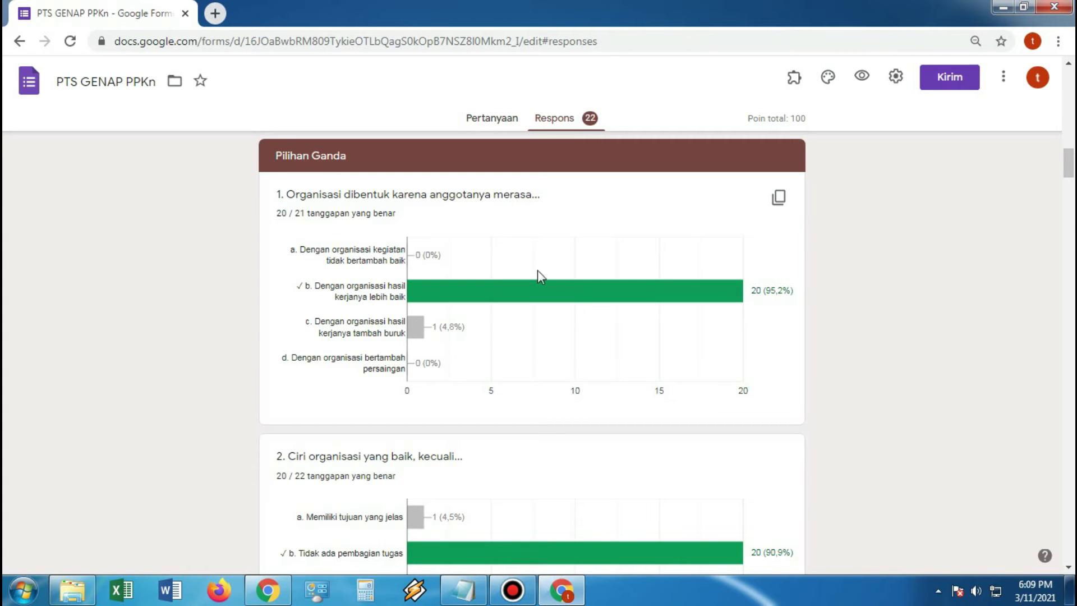
scroll(466, 243, "up", 3)
scroll(467, 247, "down", 1)
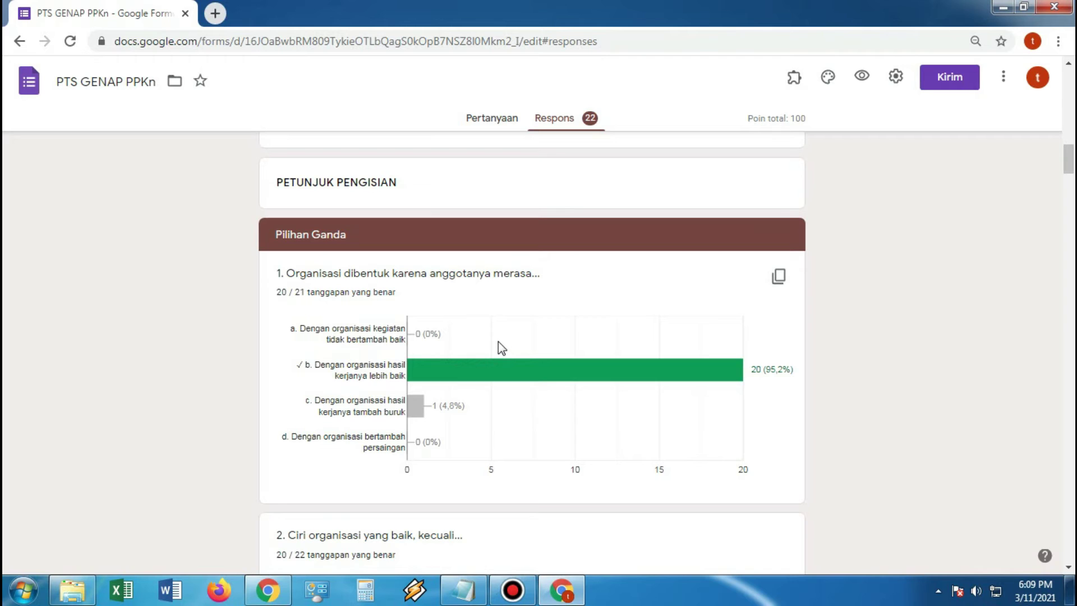
scroll(498, 341, "down", 1)
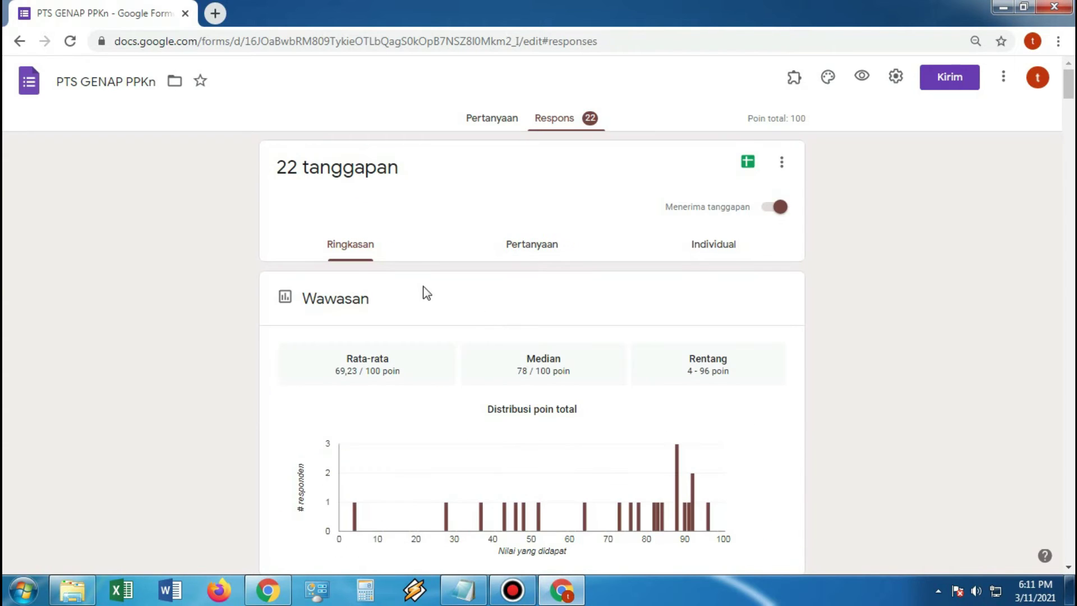
Step: Display the responses by question and look over the answers given to the Nama question
left_click(527, 252)
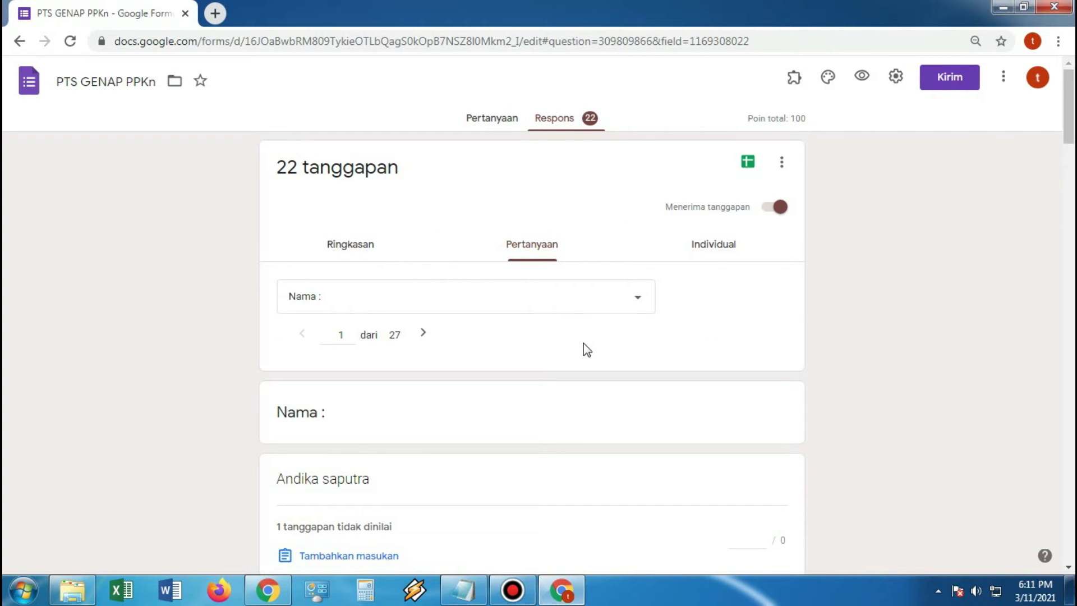
scroll(492, 358, "down", 1)
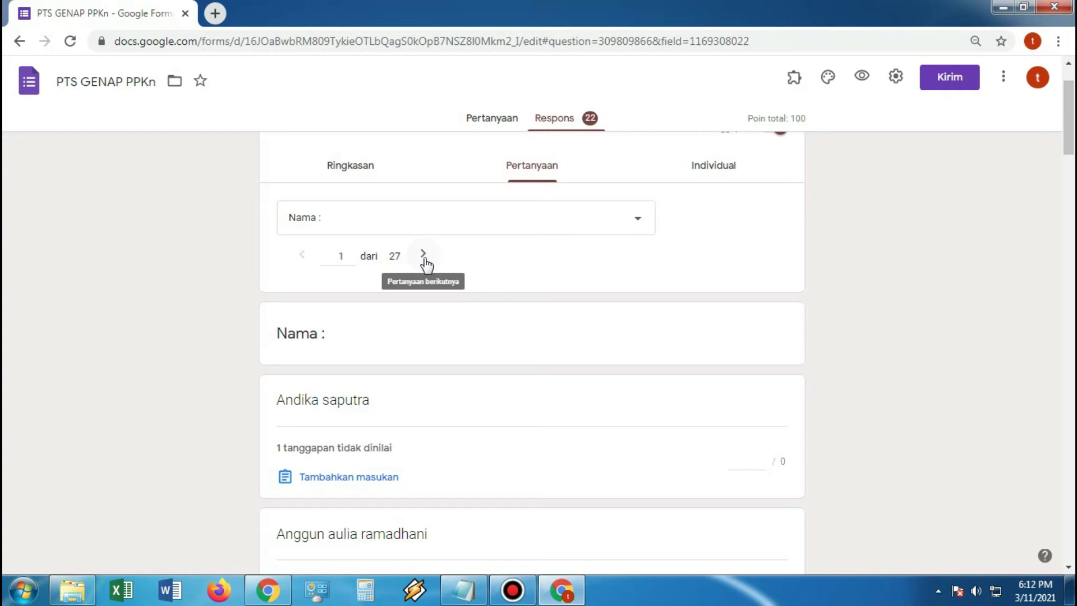
scroll(561, 275, "up", 2)
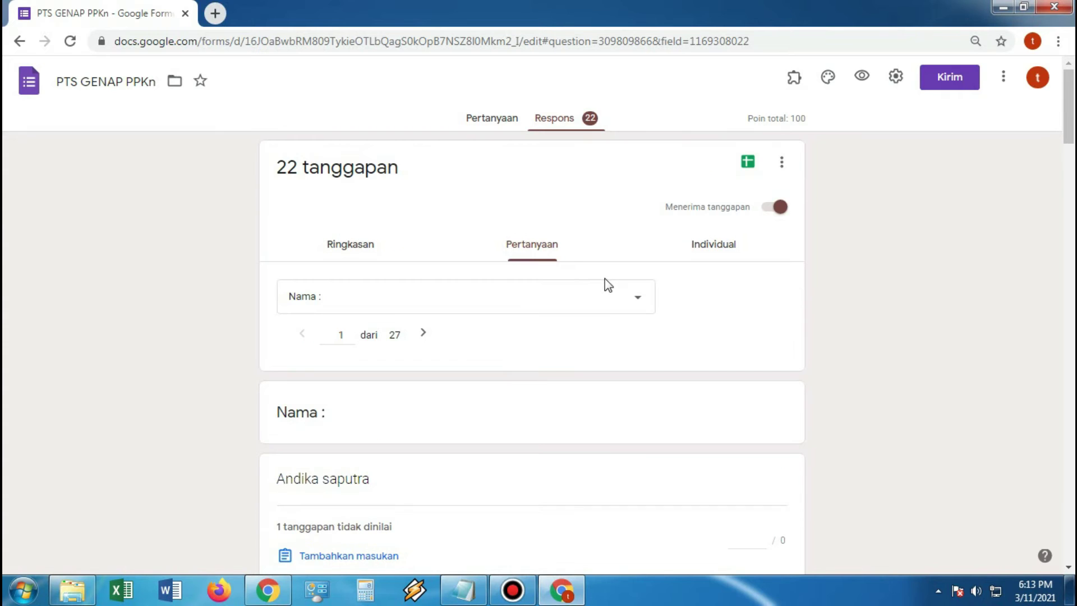
Step: Display the responses individually and look through the first student's submission down to multiple-choice question 1
left_click(711, 252)
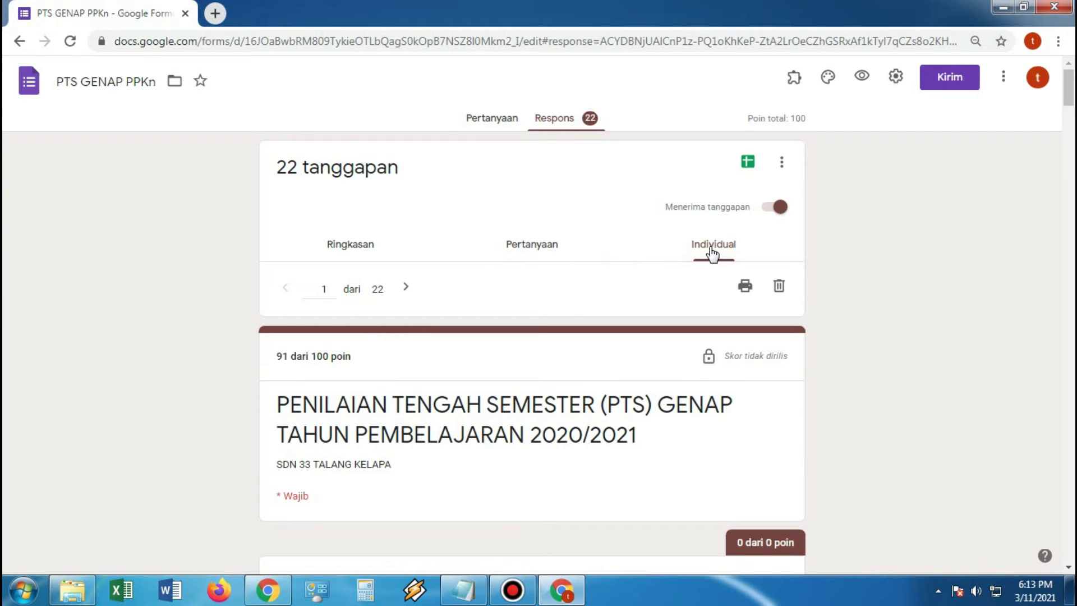
scroll(601, 355, "down", 2)
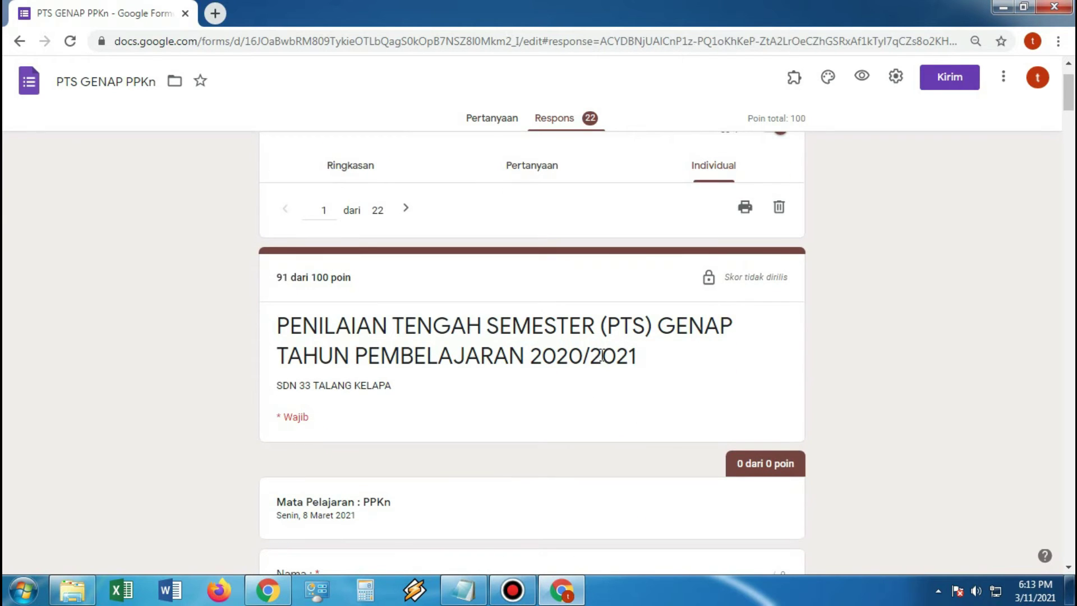
scroll(601, 356, "down", 4)
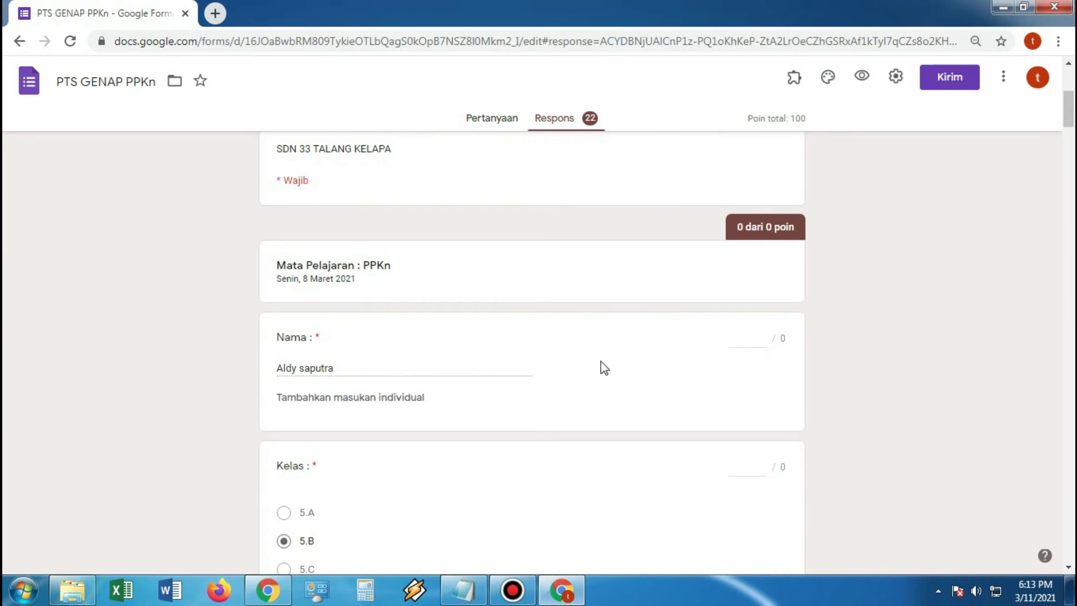
scroll(604, 368, "down", 3)
scroll(604, 369, "down", 7)
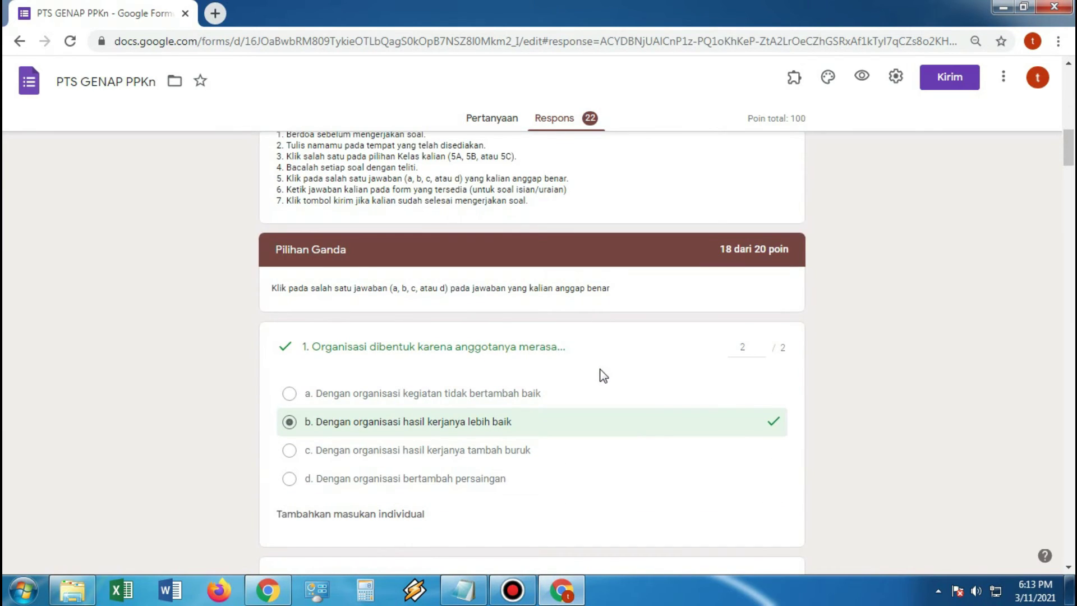
Step: Check the Nama and Kelas answers in the first student's response, continuing to the Pilihan Ganda section score
scroll(604, 371, "up", 11)
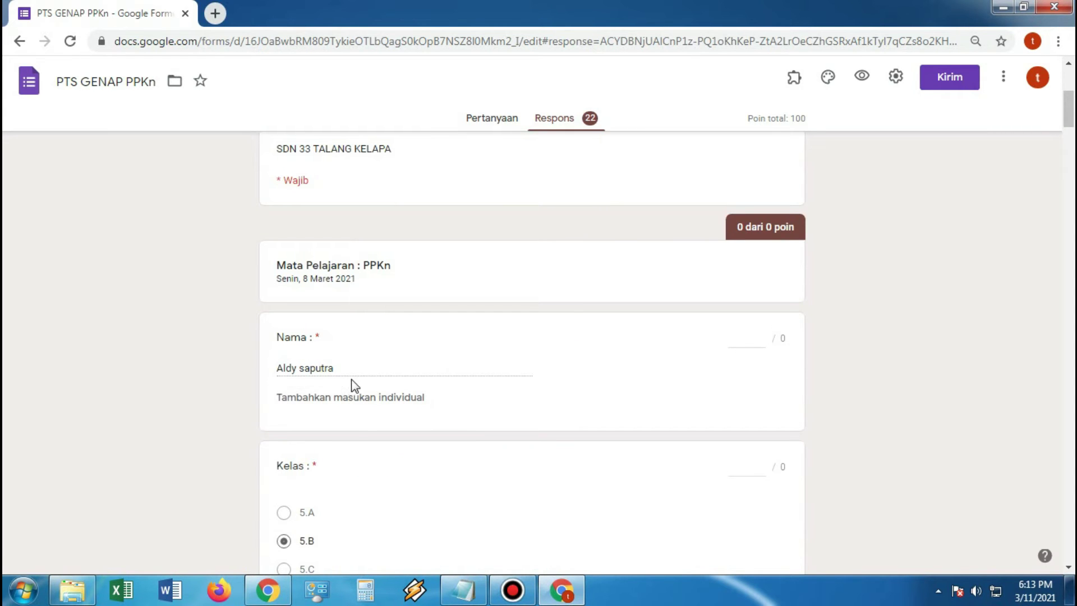
scroll(418, 345, "down", 3)
scroll(397, 259, "up", 3)
scroll(423, 346, "down", 1)
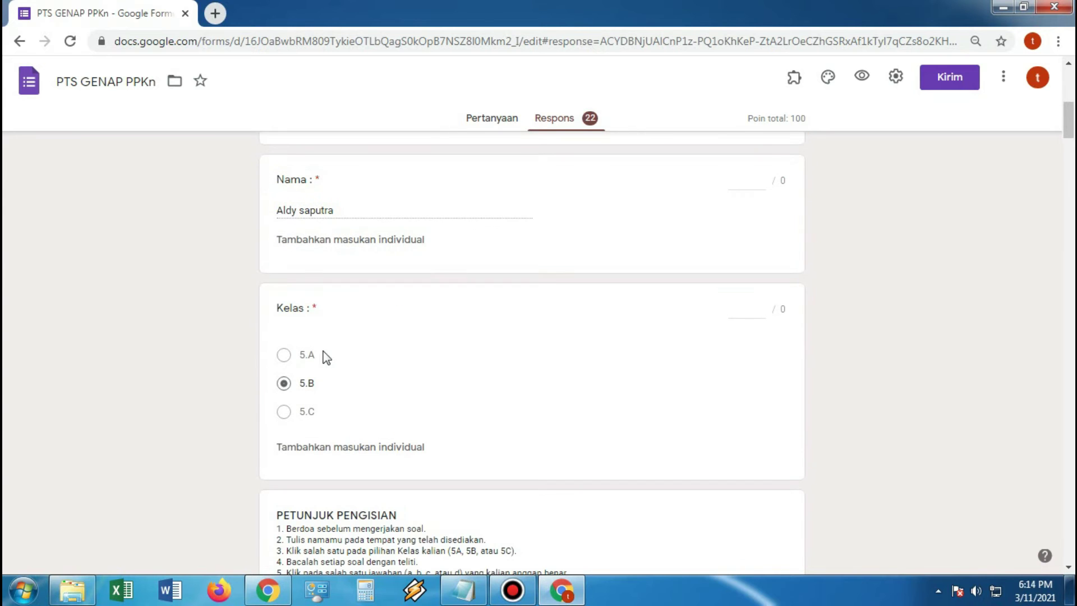
scroll(311, 388, "down", 2)
scroll(312, 392, "down", 5)
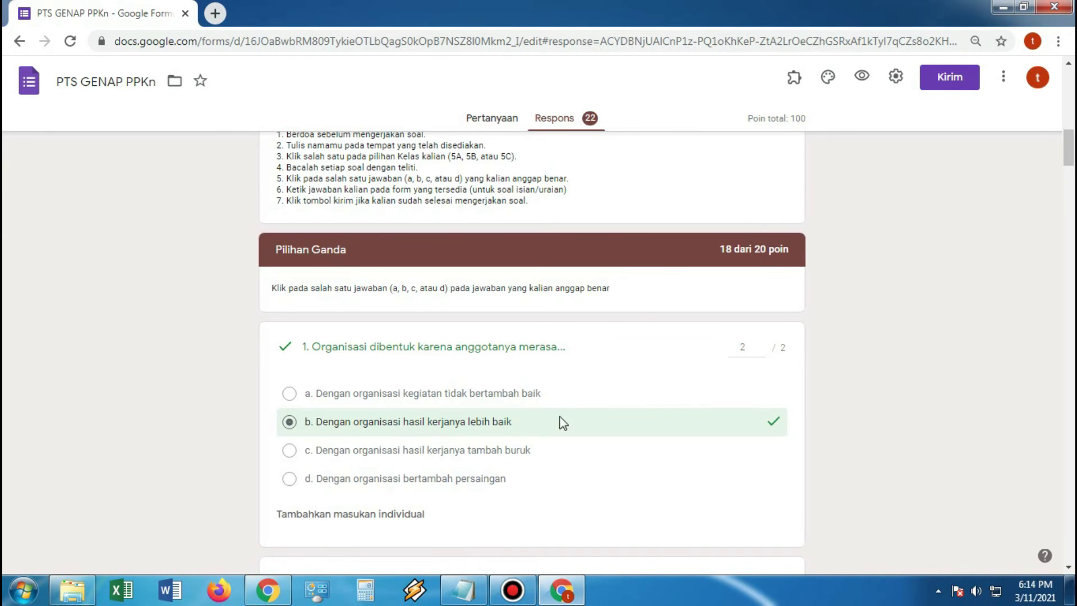
Step: Examine how the first student's multiple-choice answers are marked and scored, from question 1 through question 8
scroll(629, 428, "down", 5)
scroll(630, 429, "down", 16)
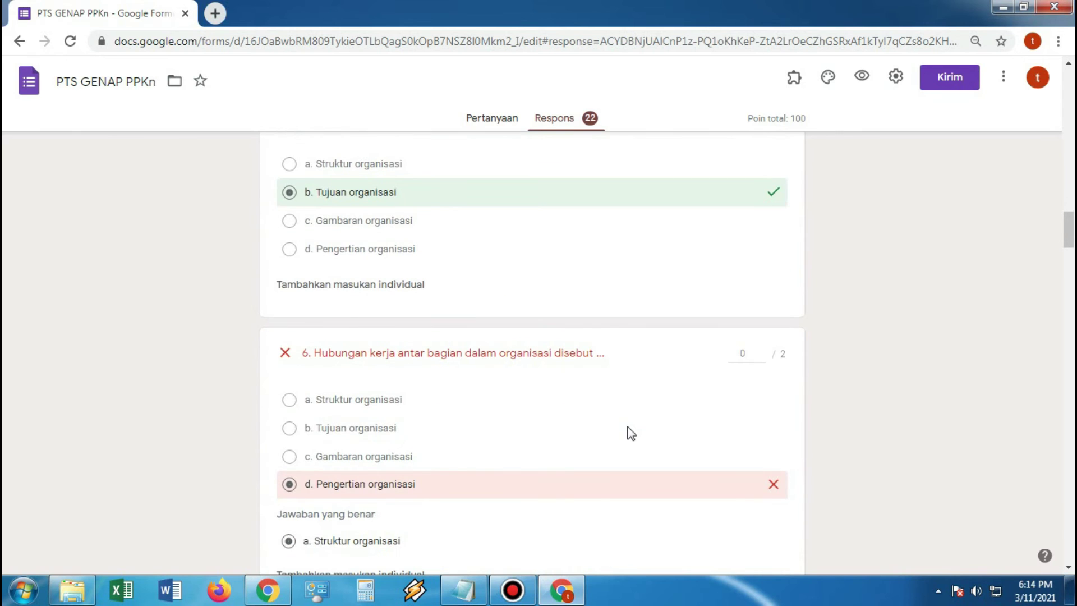
scroll(630, 434, "down", 4)
scroll(630, 435, "down", 4)
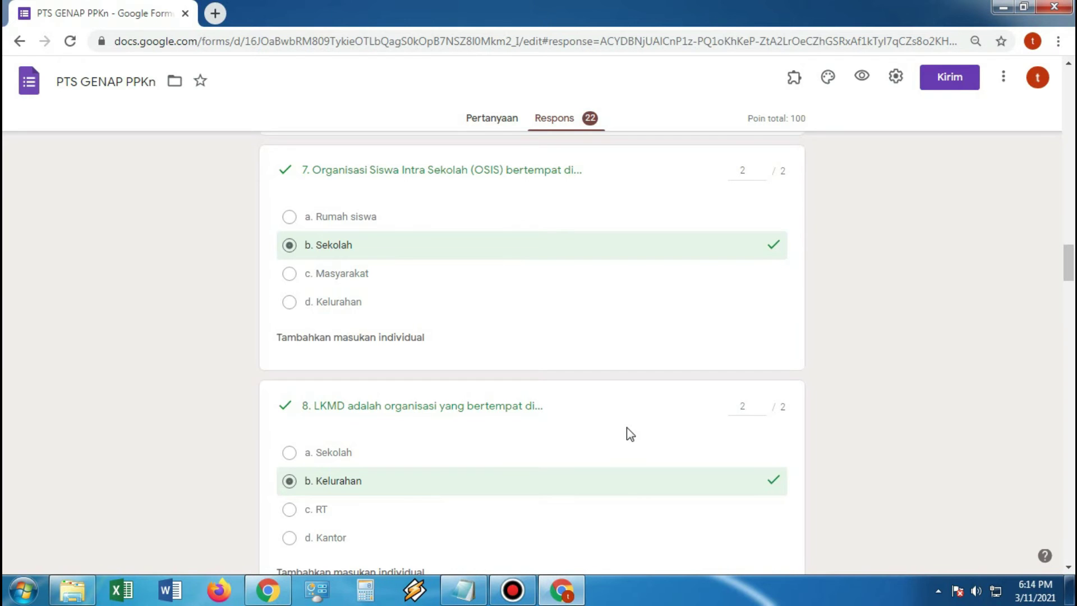
Step: Compare the first student's marked answers to questions 5 and 6, including the correct answer listed for question 6
scroll(630, 434, "up", 10)
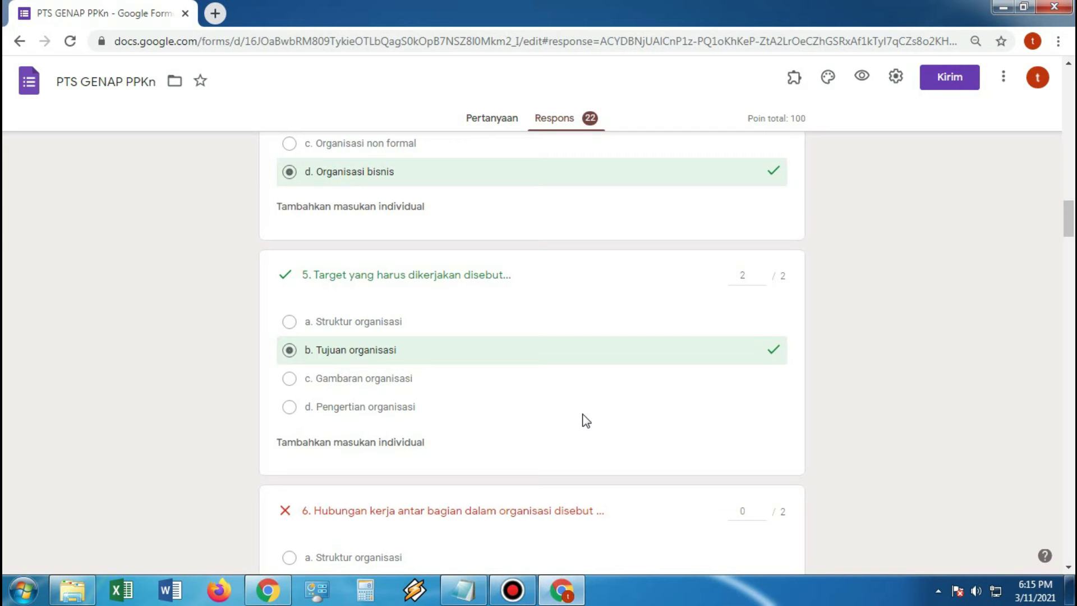
scroll(586, 420, "down", 1)
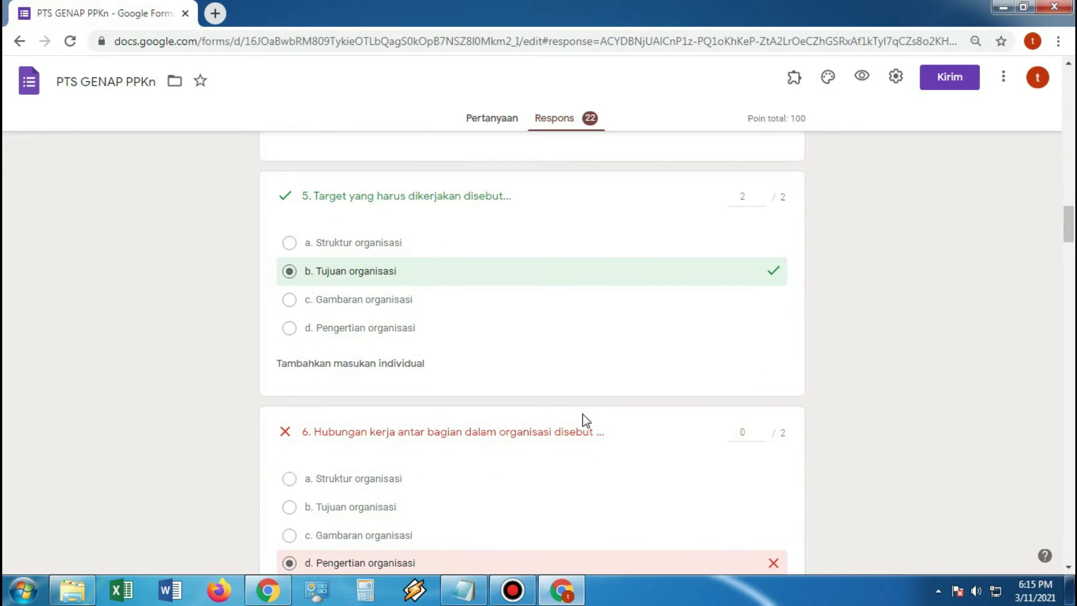
scroll(586, 420, "down", 2)
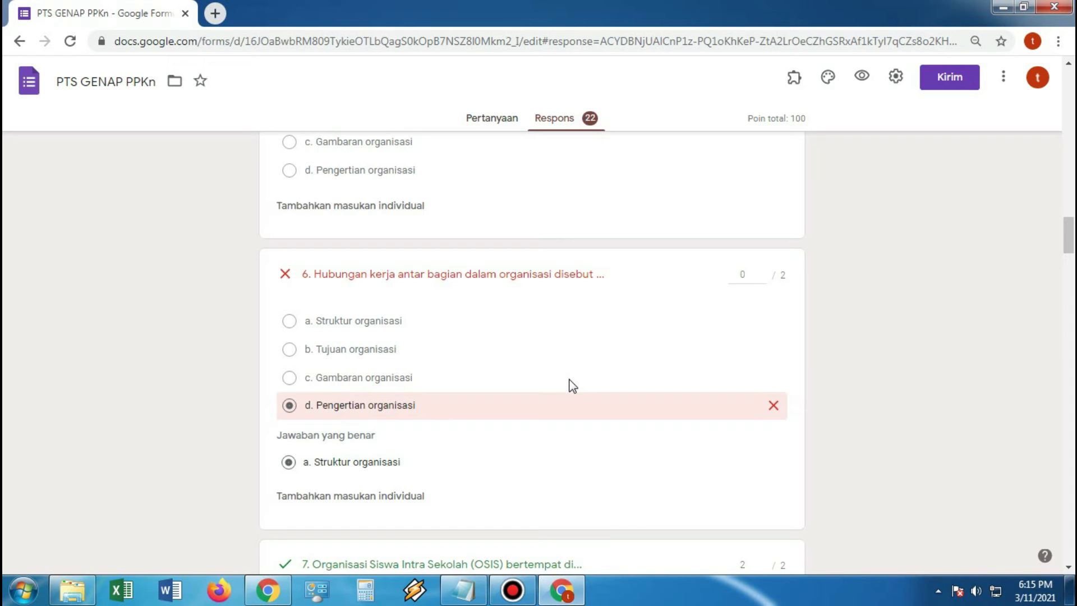
scroll(574, 387, "up", 20)
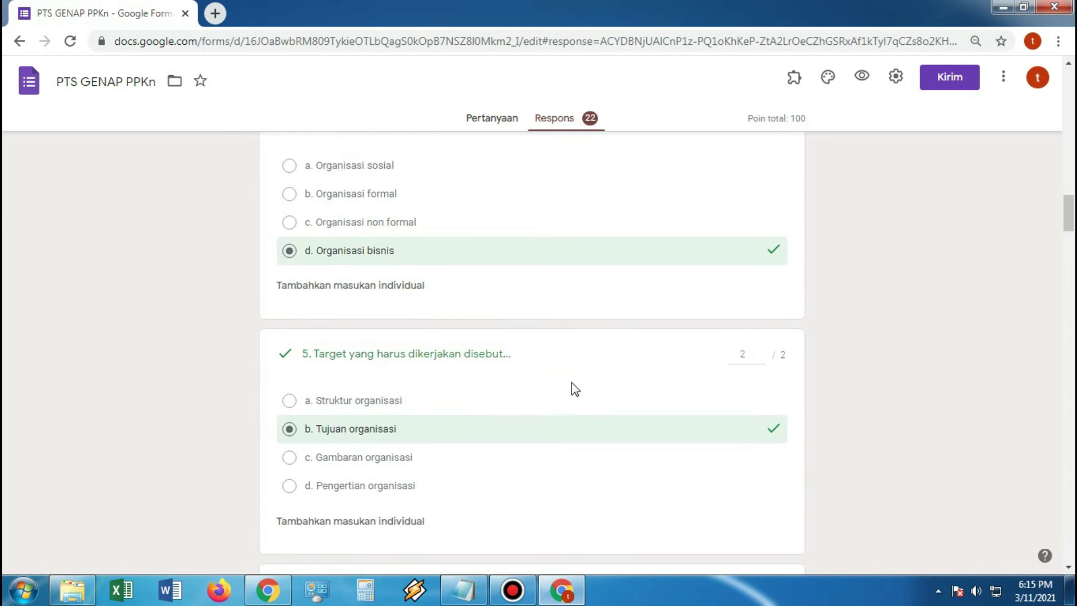
scroll(542, 375, "up", 12)
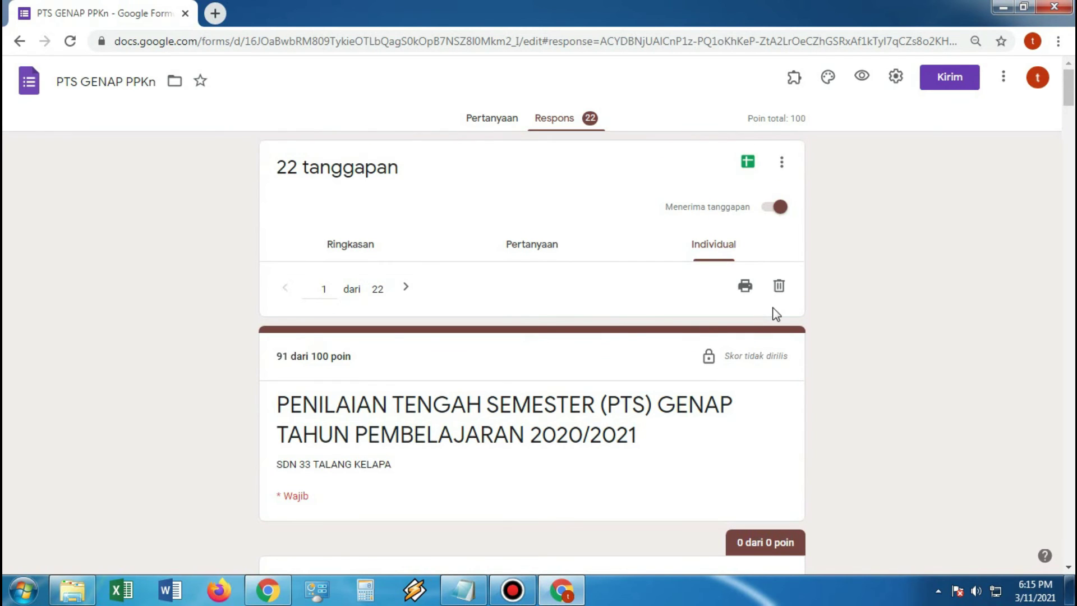
Step: Preview the printout of the first student's response, look through its pages and cancel the printing
left_click(744, 287)
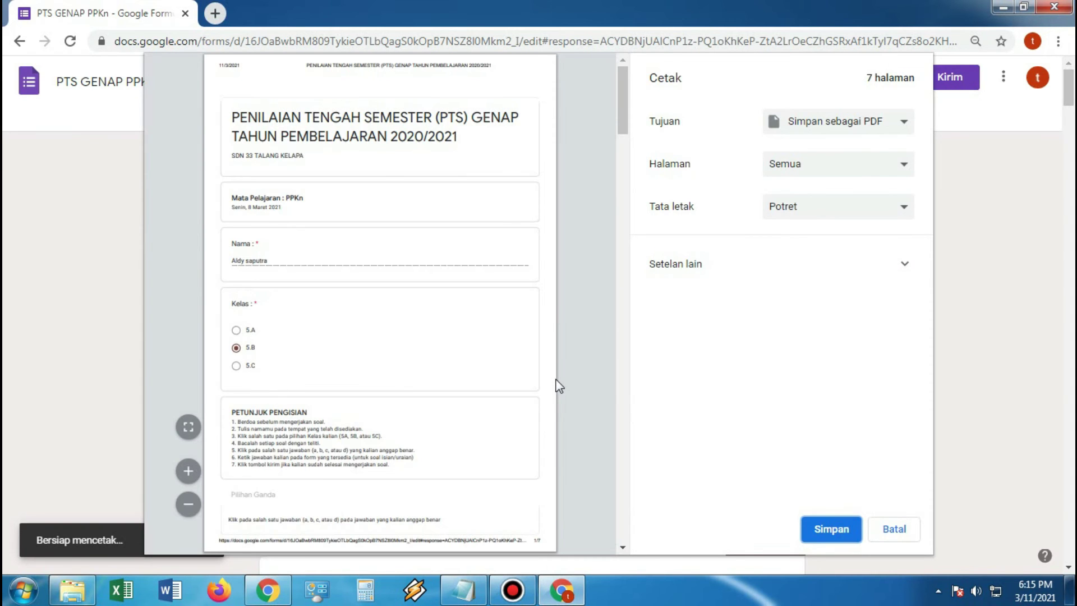
scroll(459, 392, "down", 5)
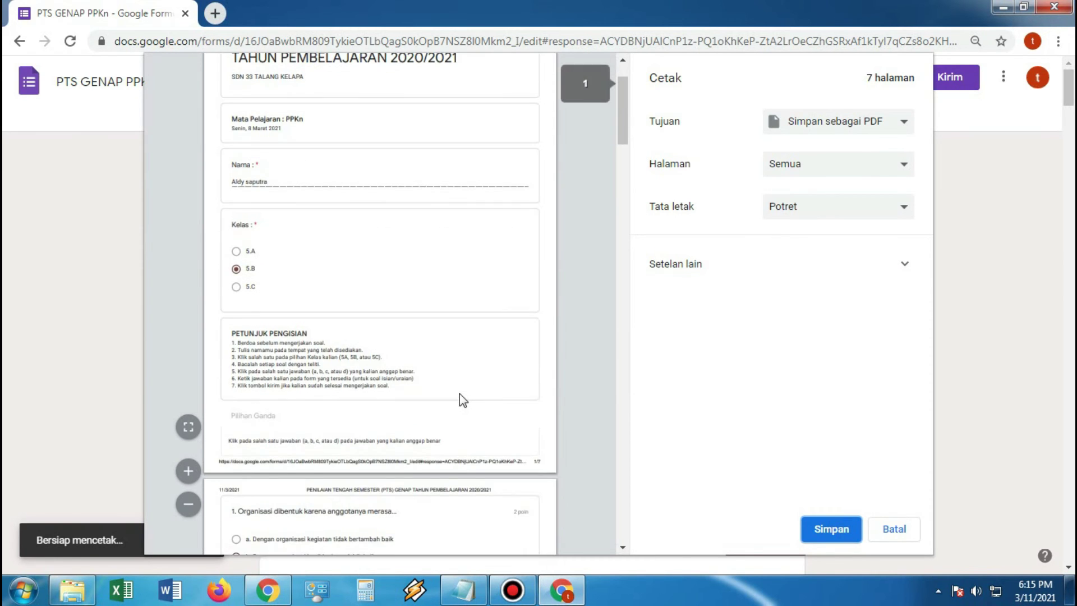
scroll(459, 403, "down", 1)
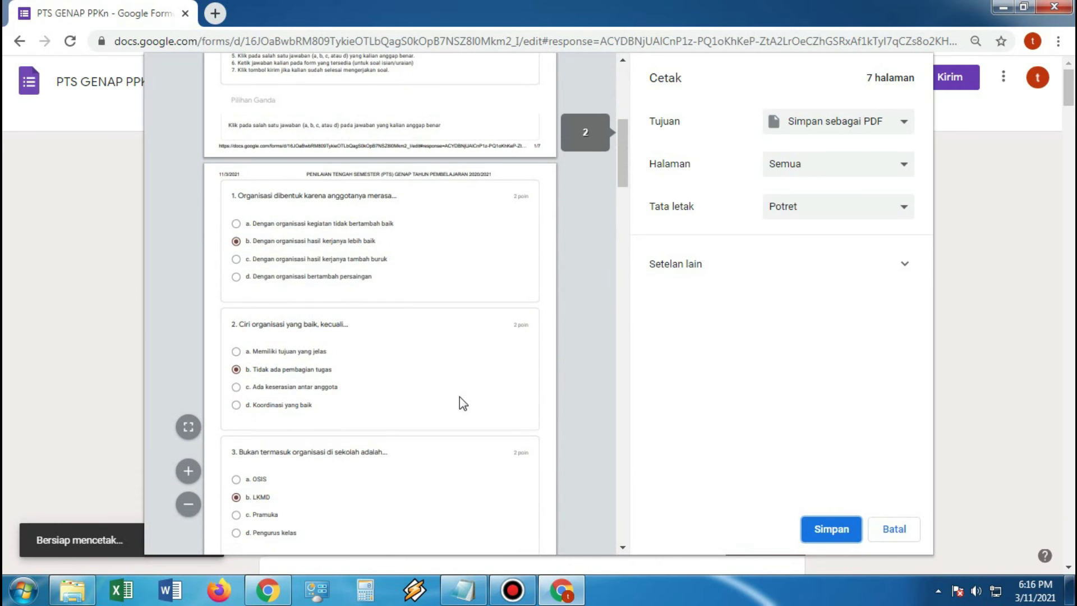
scroll(459, 396, "down", 4)
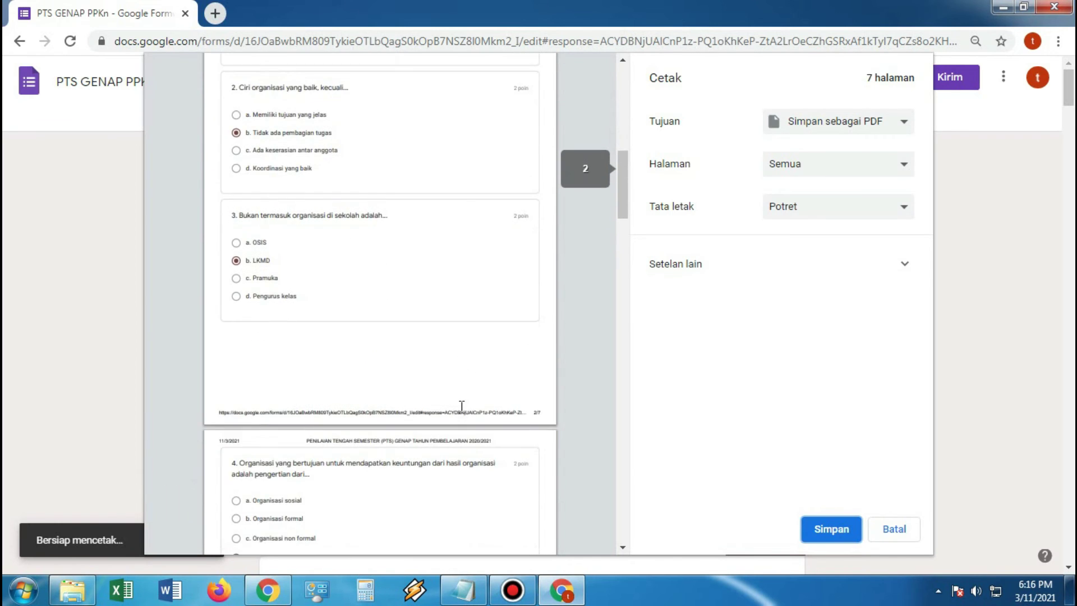
scroll(461, 405, "down", 3)
scroll(461, 409, "up", 20)
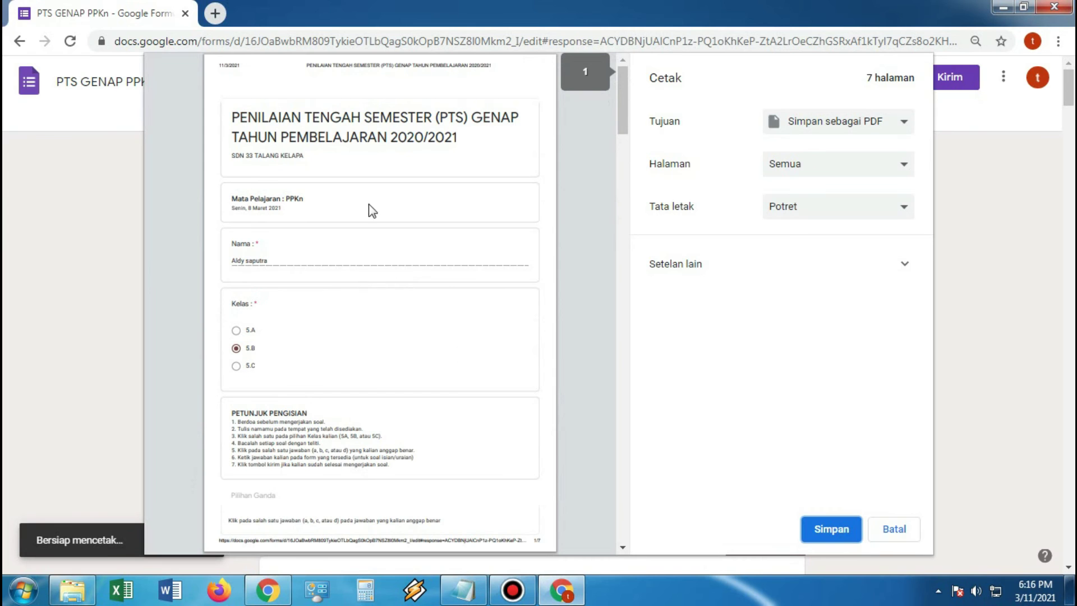
scroll(503, 398, "down", 1)
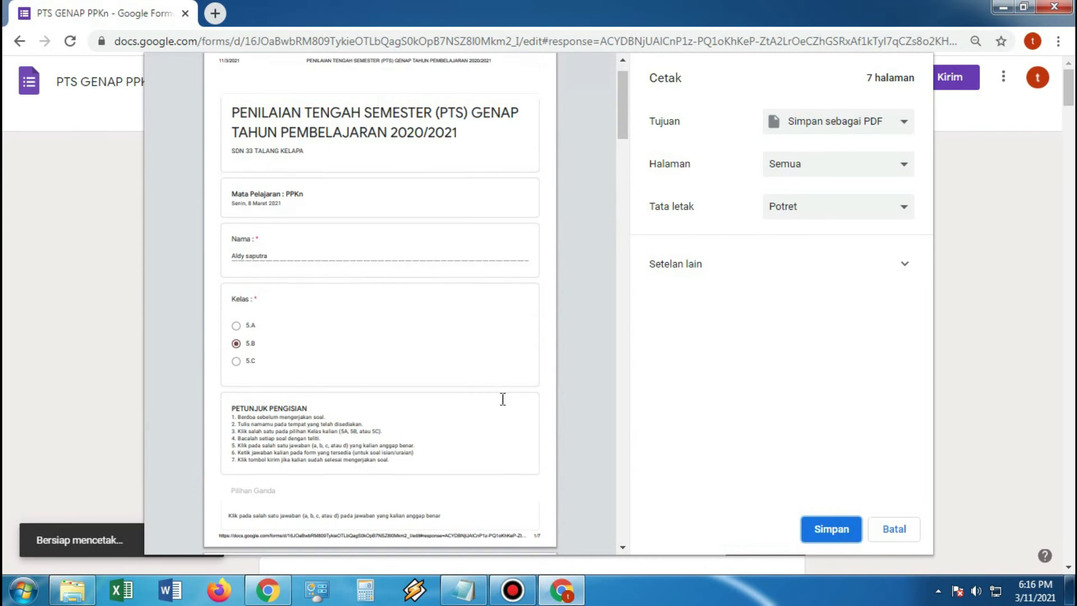
scroll(502, 399, "down", 20)
scroll(506, 404, "down", 6)
scroll(506, 403, "up", 20)
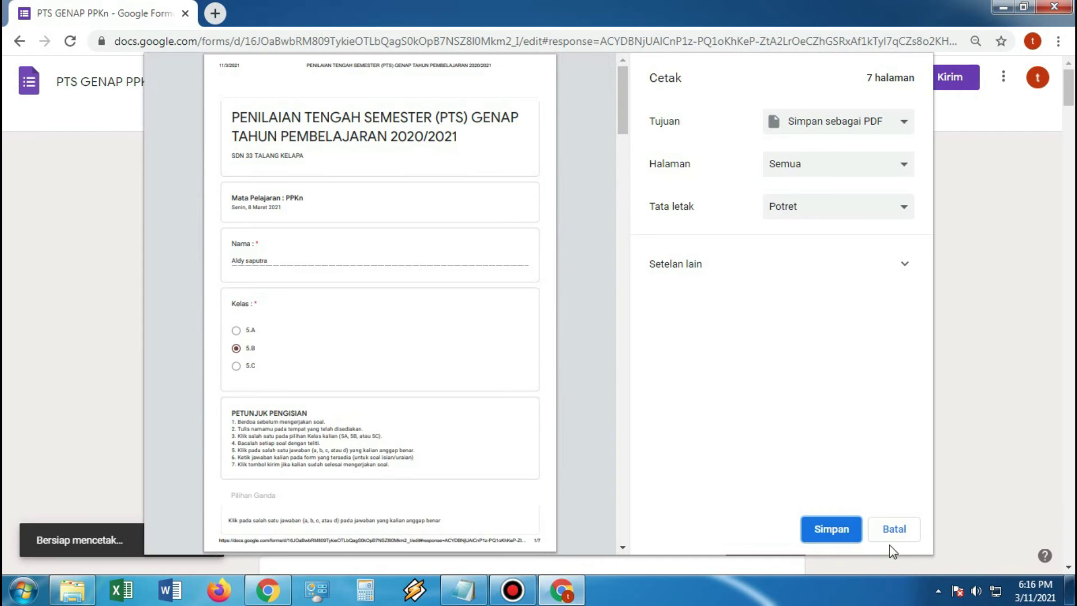
left_click(898, 531)
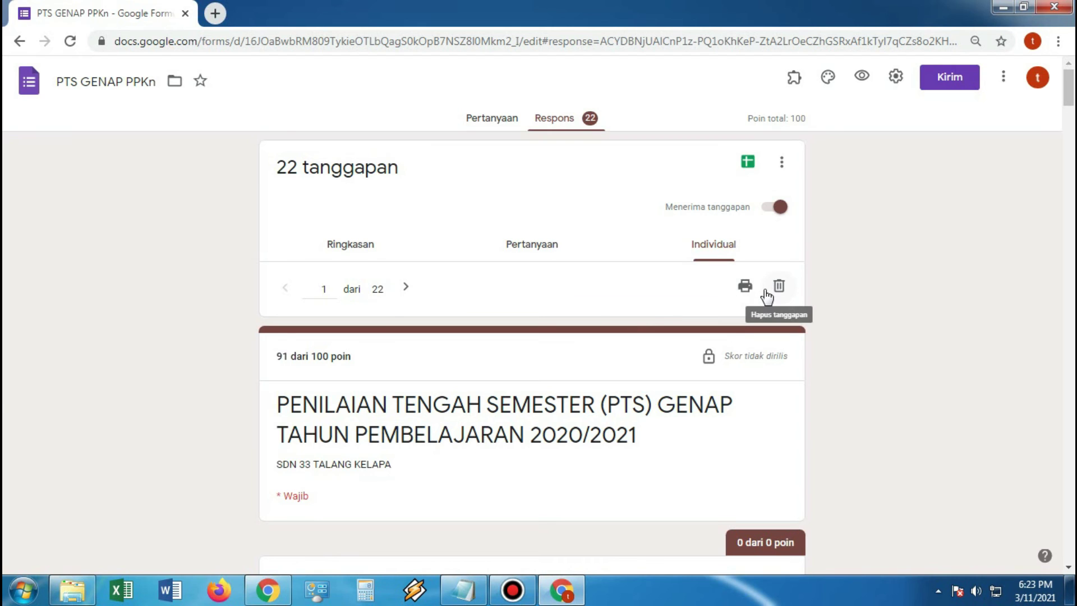
Step: Open the linked response spreadsheet to inspect the Score, Nama and Kelas columns, and return to the form's responses
left_click(748, 163)
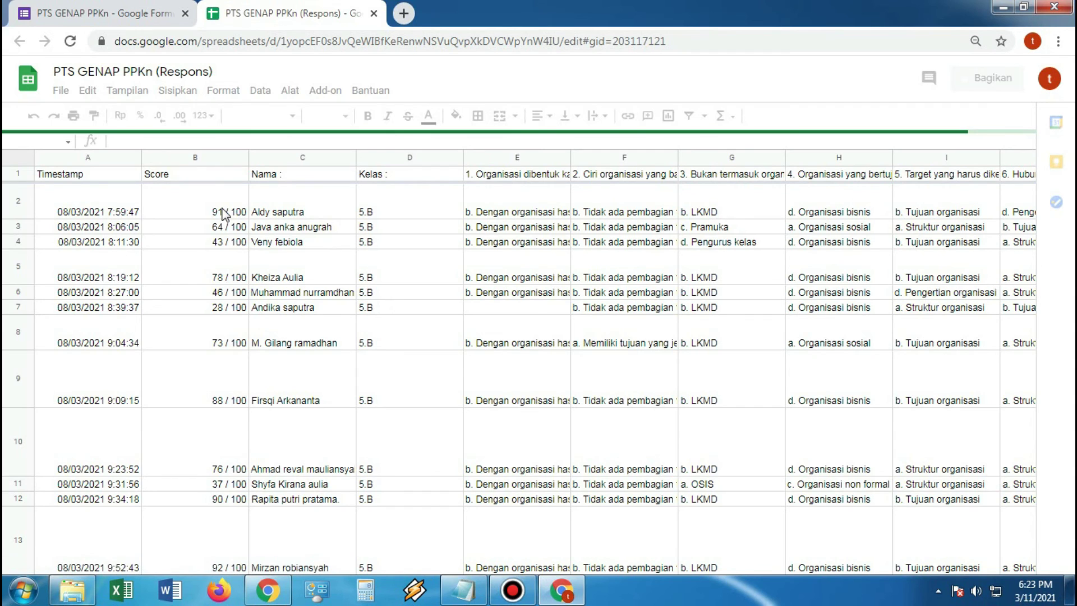
left_click(222, 212)
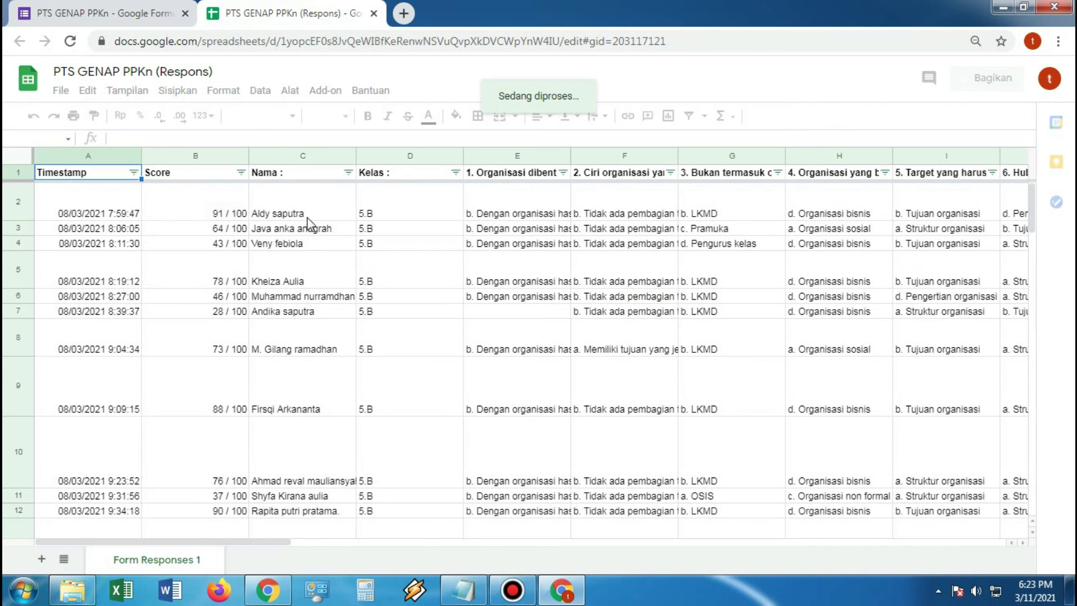
left_click(308, 203)
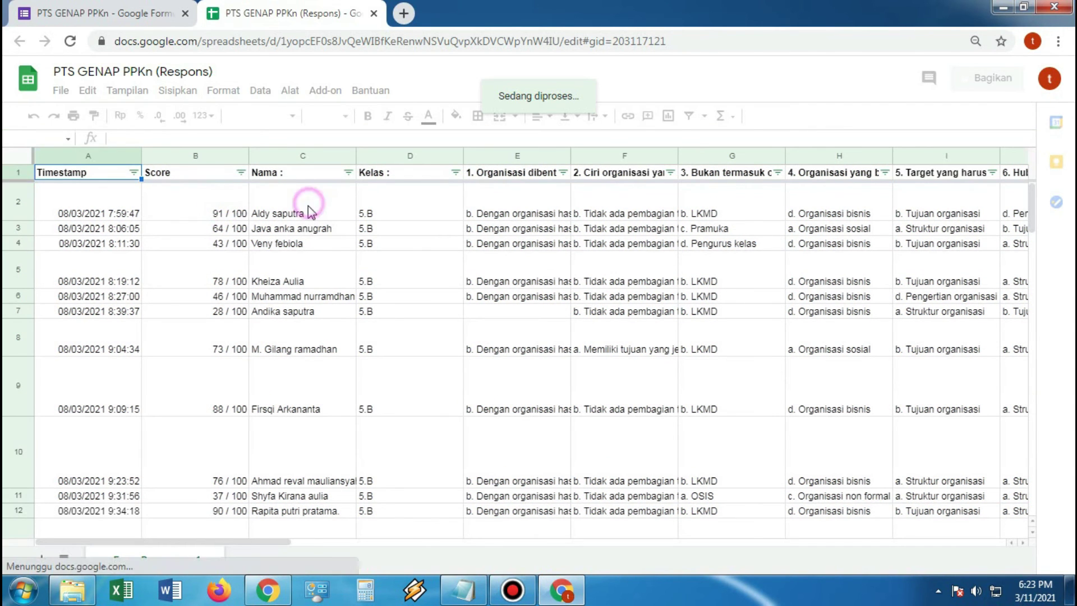
left_click(420, 205)
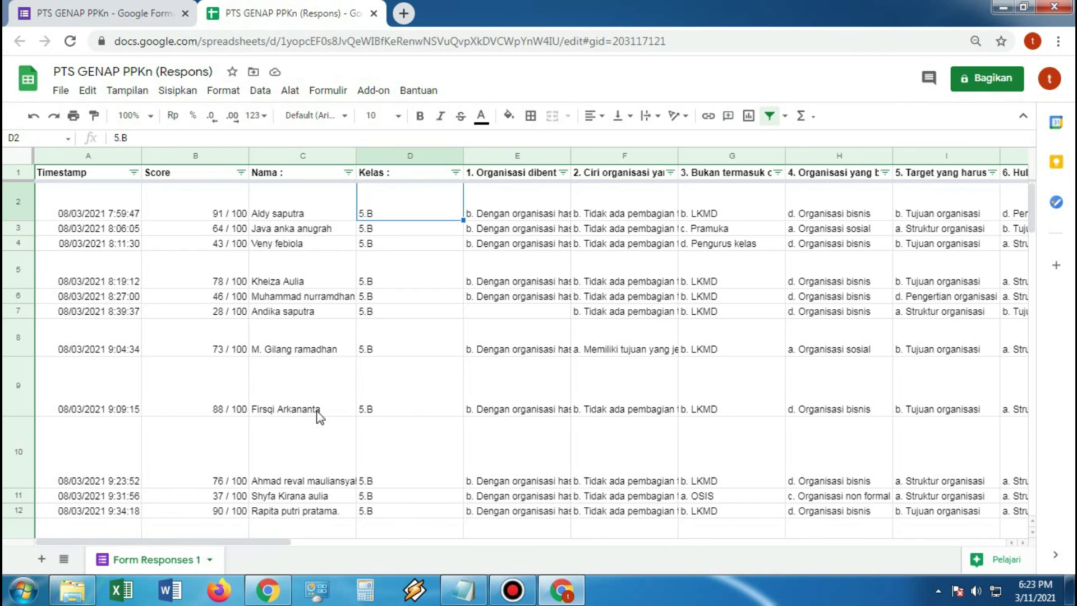
left_click(245, 283)
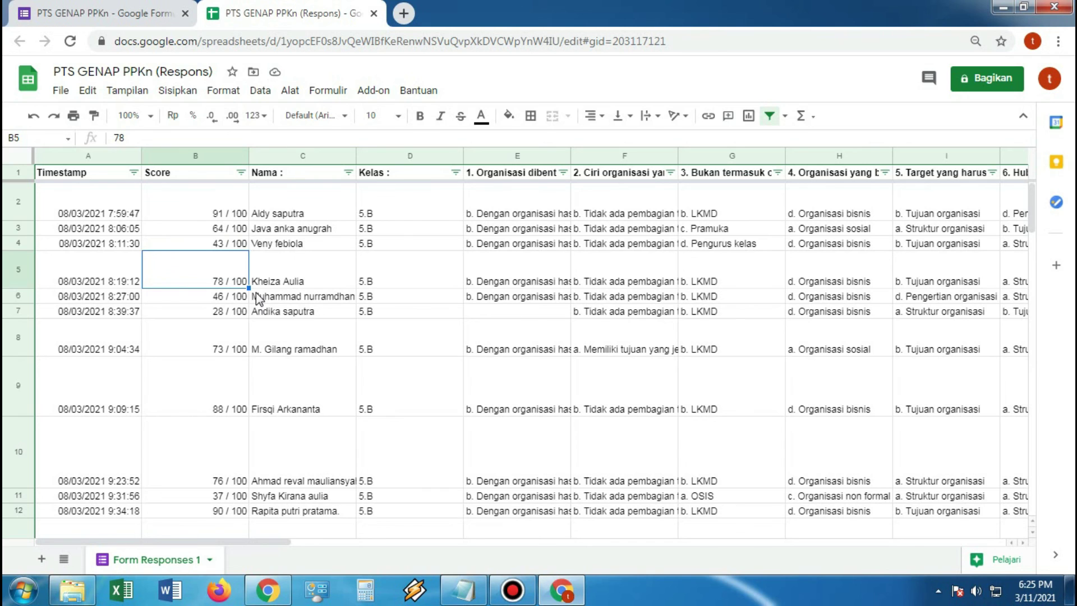
left_click(139, 242)
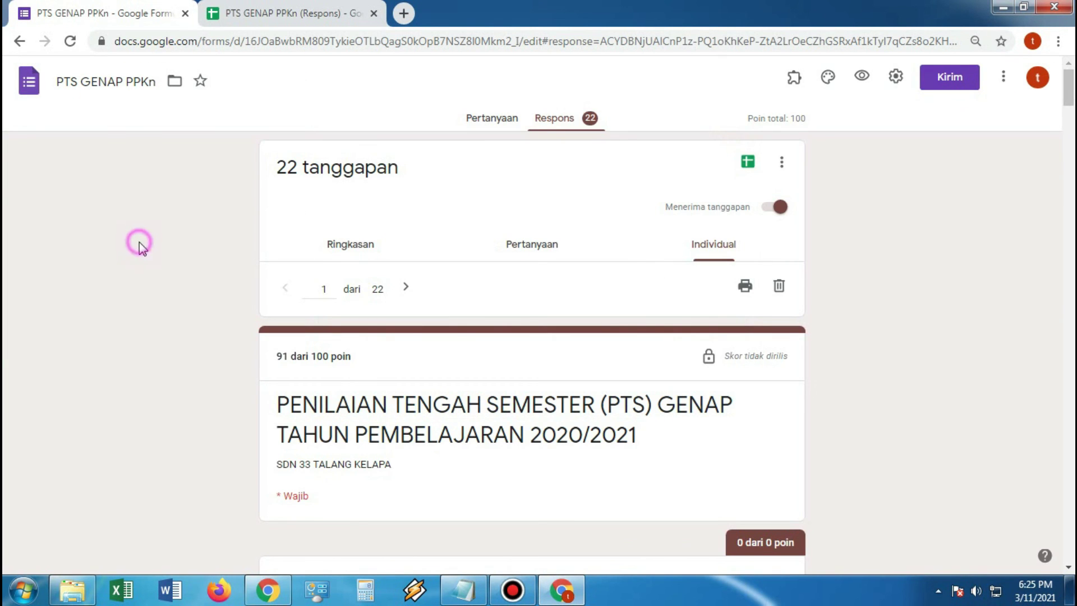